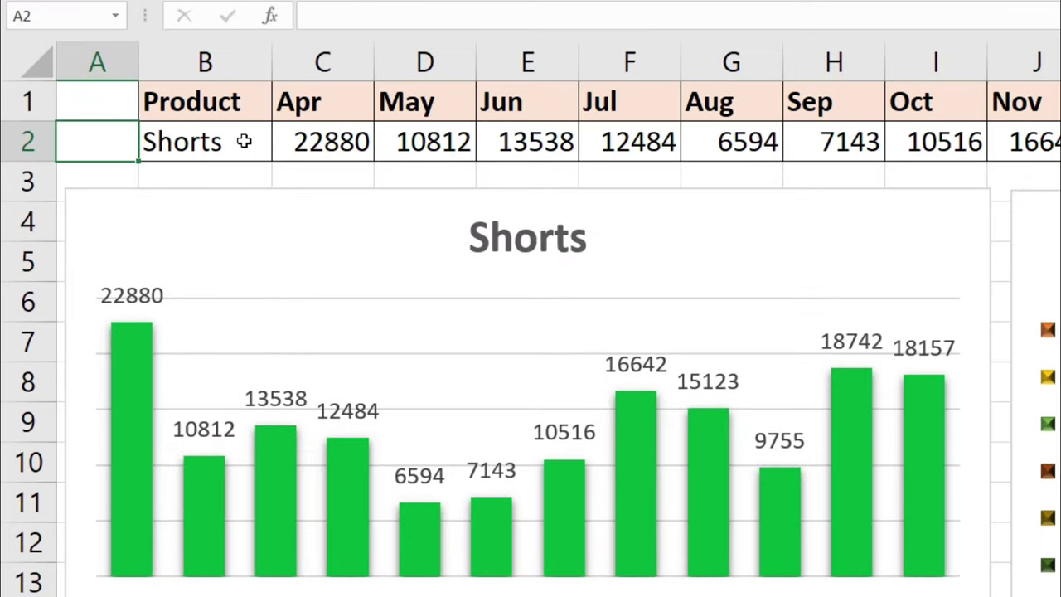
Step: Pick Coat, Socks, Jacket and finally Total in Sheet2's B2 product list, then go to Sheet1
{"action": "left_click", "coordinate": [240, 140]}
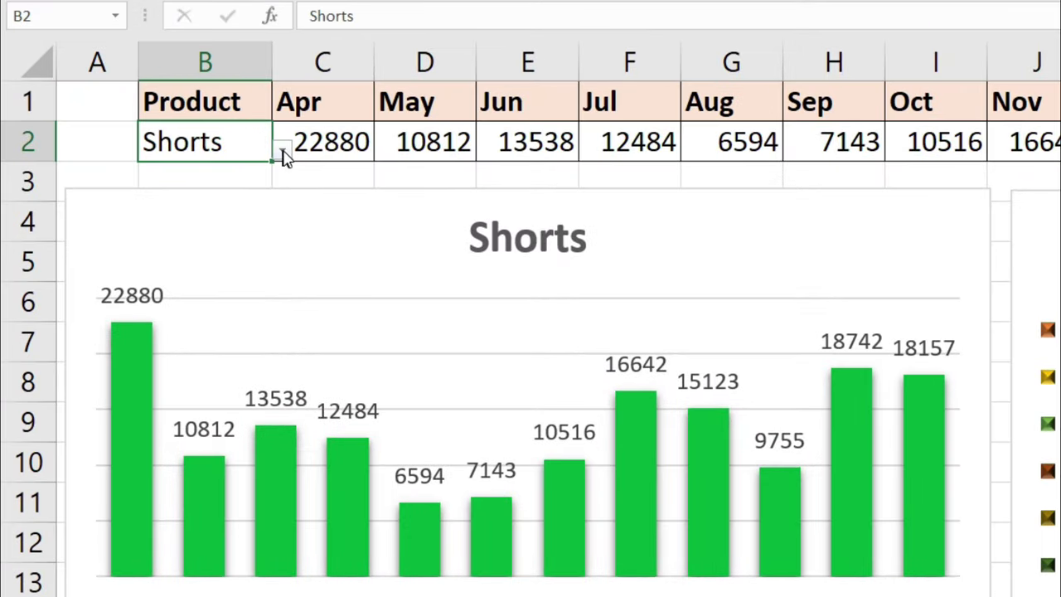
{"action": "left_click", "coordinate": [283, 154]}
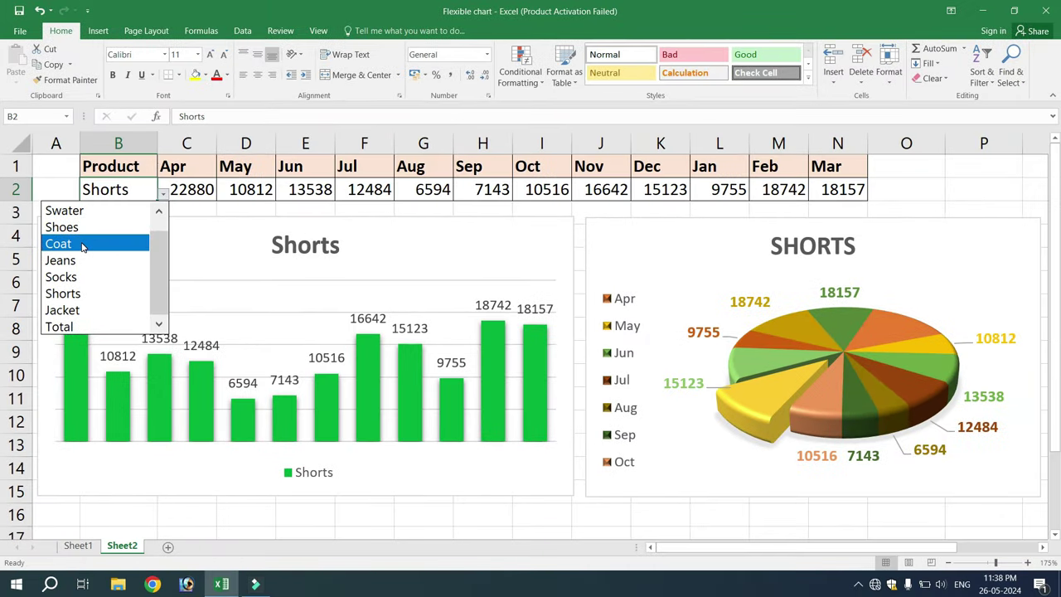
{"action": "left_click", "coordinate": [83, 245]}
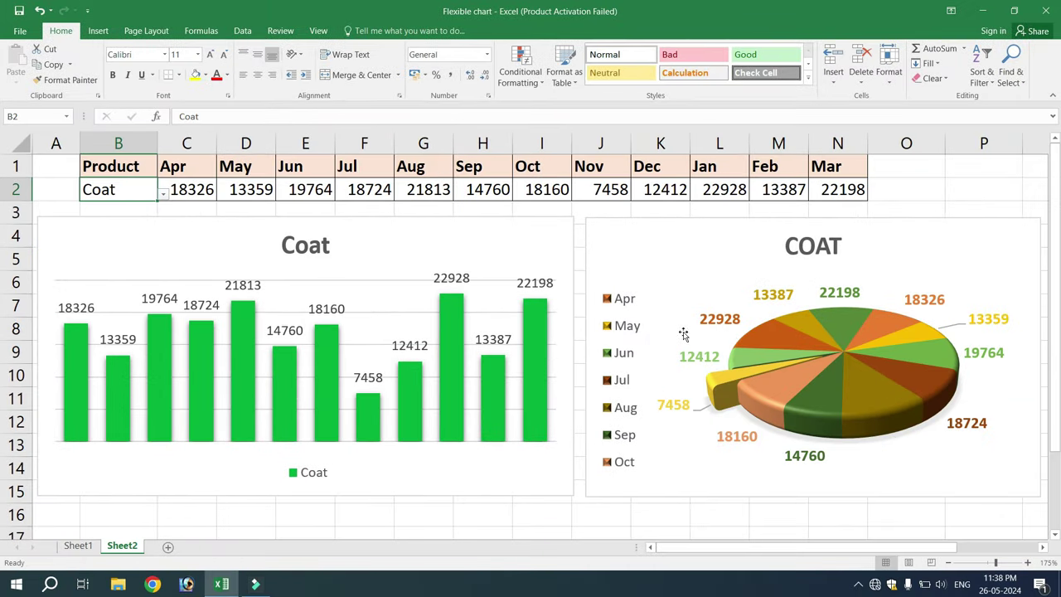
{"action": "left_click", "coordinate": [163, 193]}
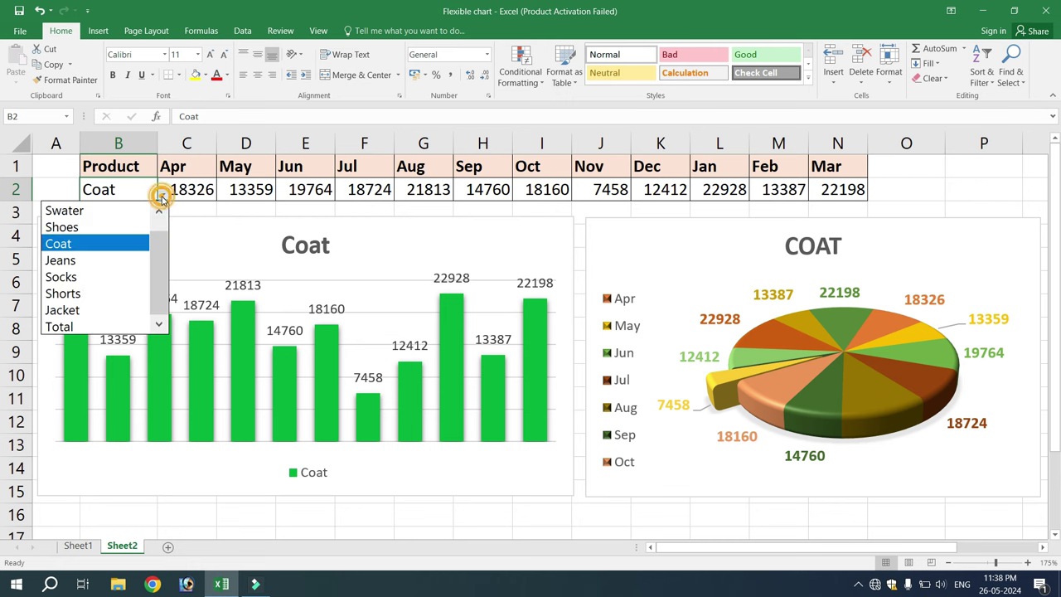
{"action": "left_click", "coordinate": [83, 292]}
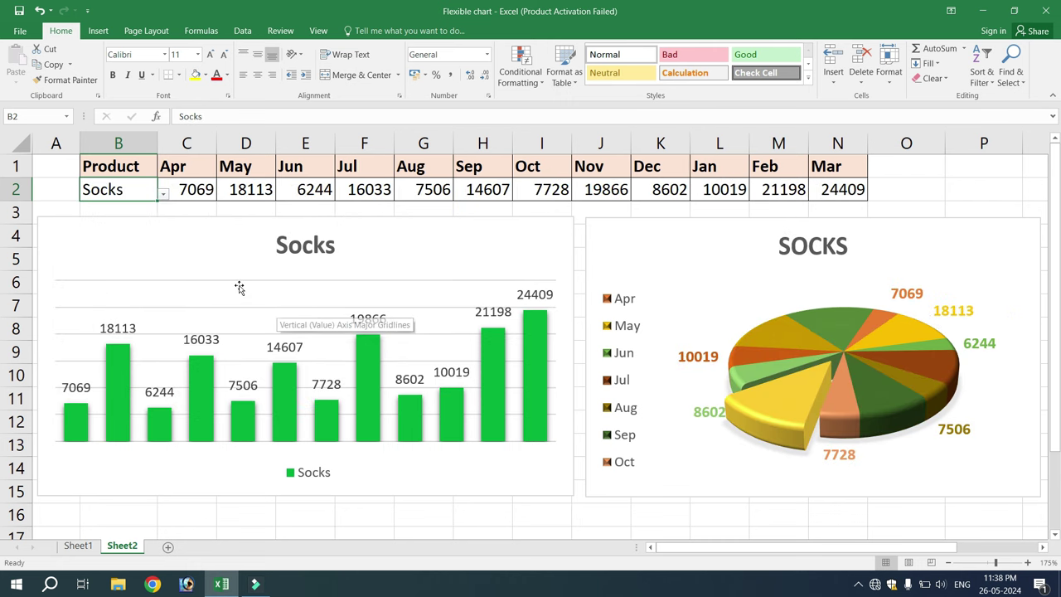
{"action": "left_click", "coordinate": [163, 193]}
{"action": "left_click", "coordinate": [86, 309]}
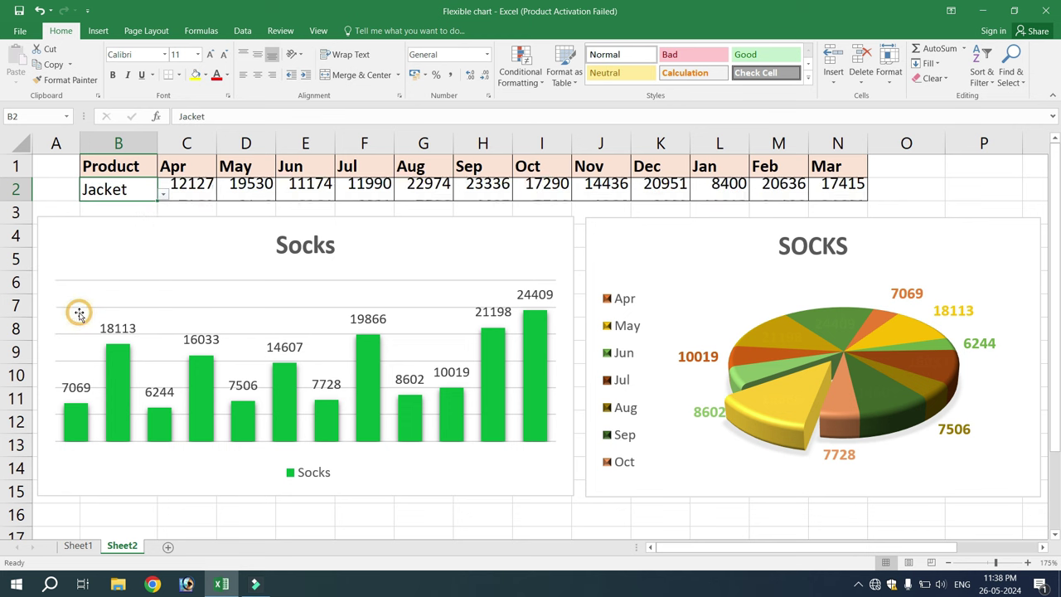
{"action": "left_click", "coordinate": [163, 193]}
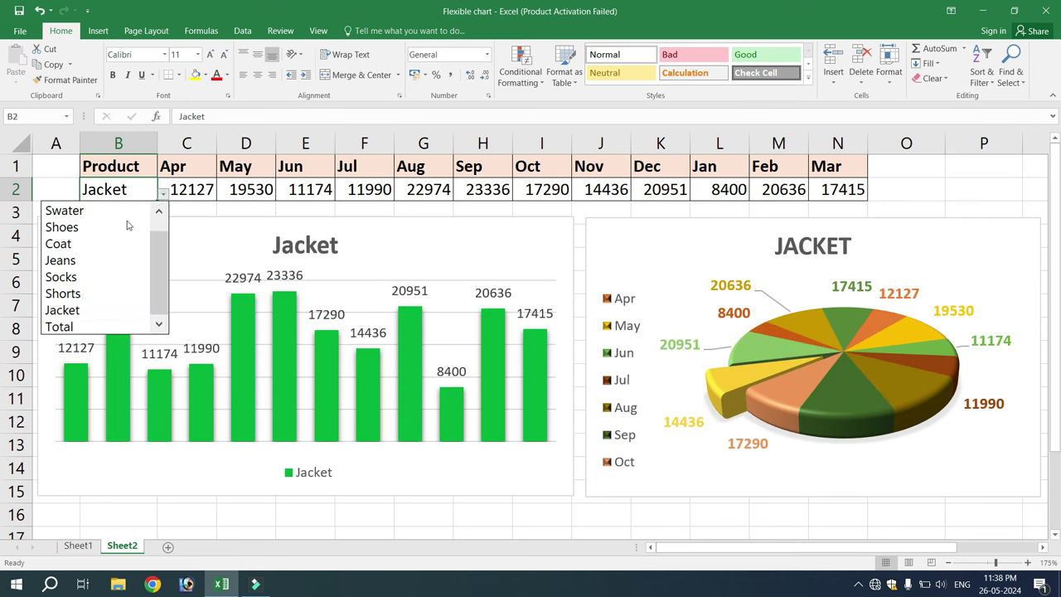
{"action": "left_click", "coordinate": [72, 329]}
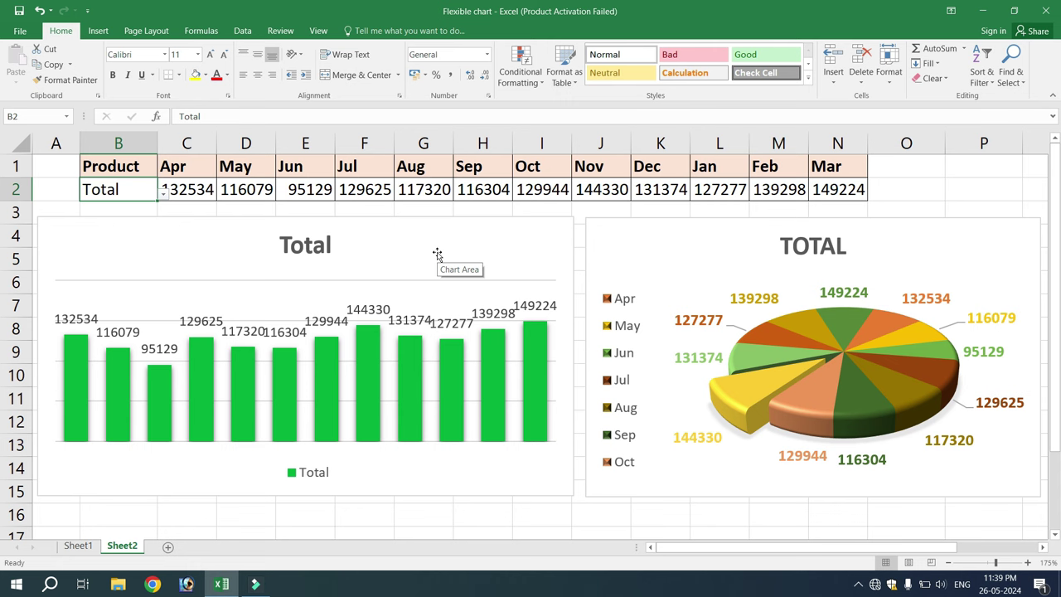
{"action": "key", "text": "ctrl+Page_Up"}
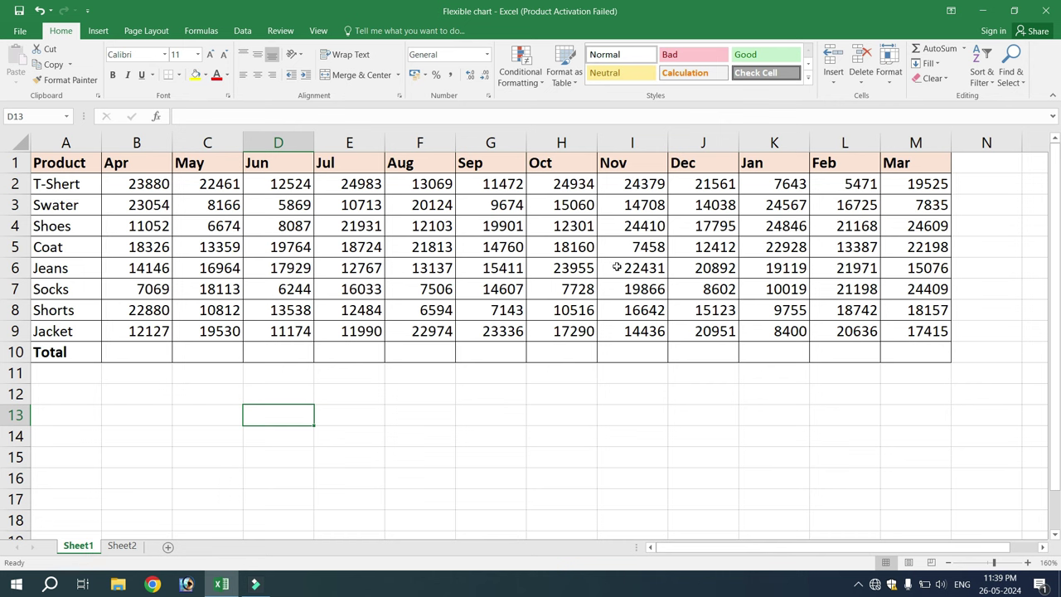
Step: AutoSum the Apr column into B10, giving a total of 132534
{"action": "key", "text": "Up"}
{"action": "key", "text": "Left"}
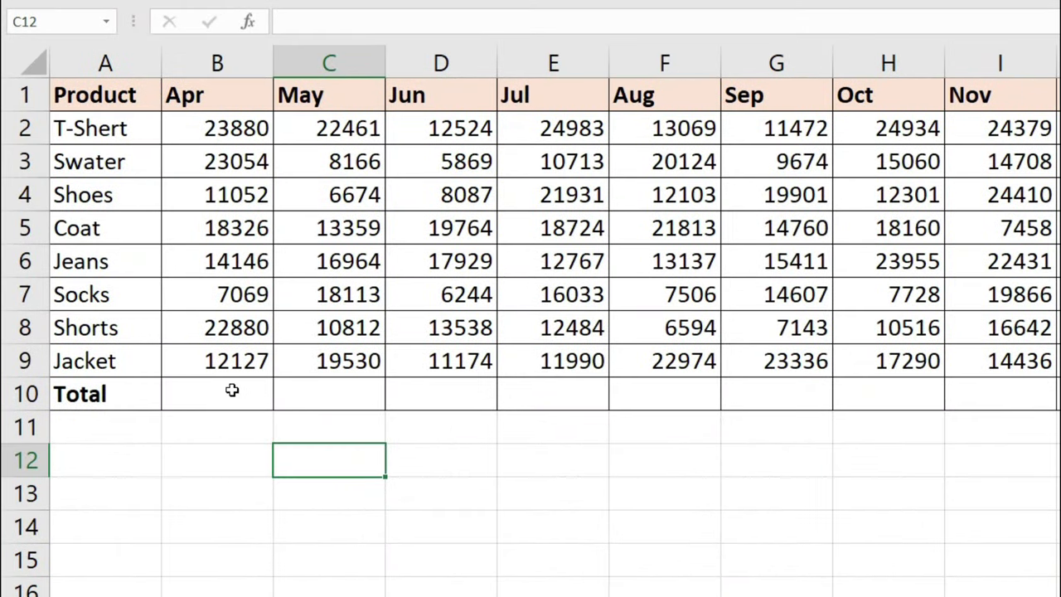
{"action": "left_click", "coordinate": [232, 391]}
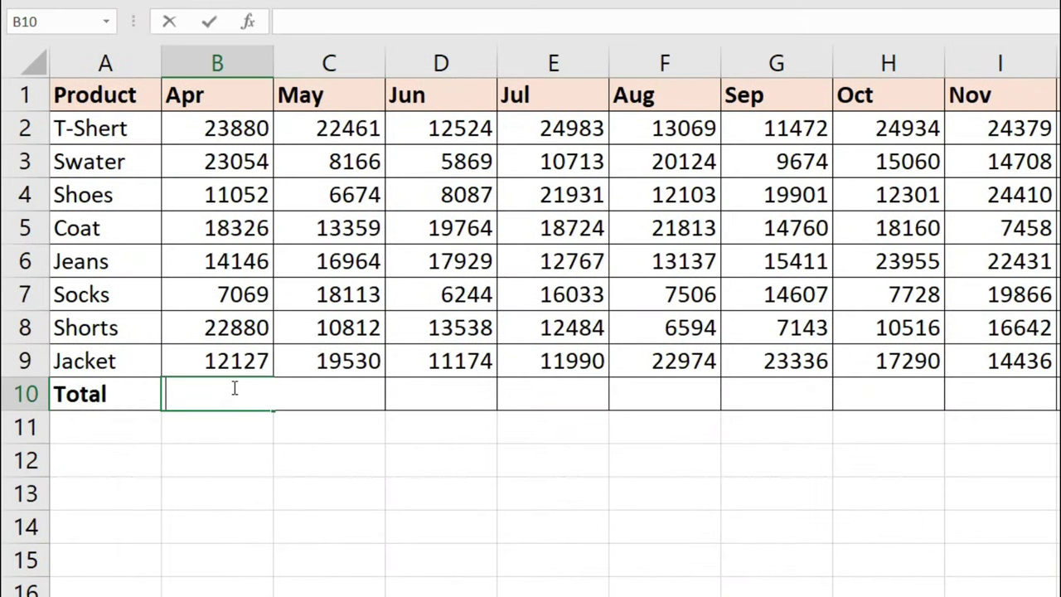
{"action": "key", "text": "alt+equal"}
{"action": "key", "text": "Return"}
Step: Copy the total formula across the Total row to M10, then go to Sheet2
{"action": "left_click", "coordinate": [232, 391]}
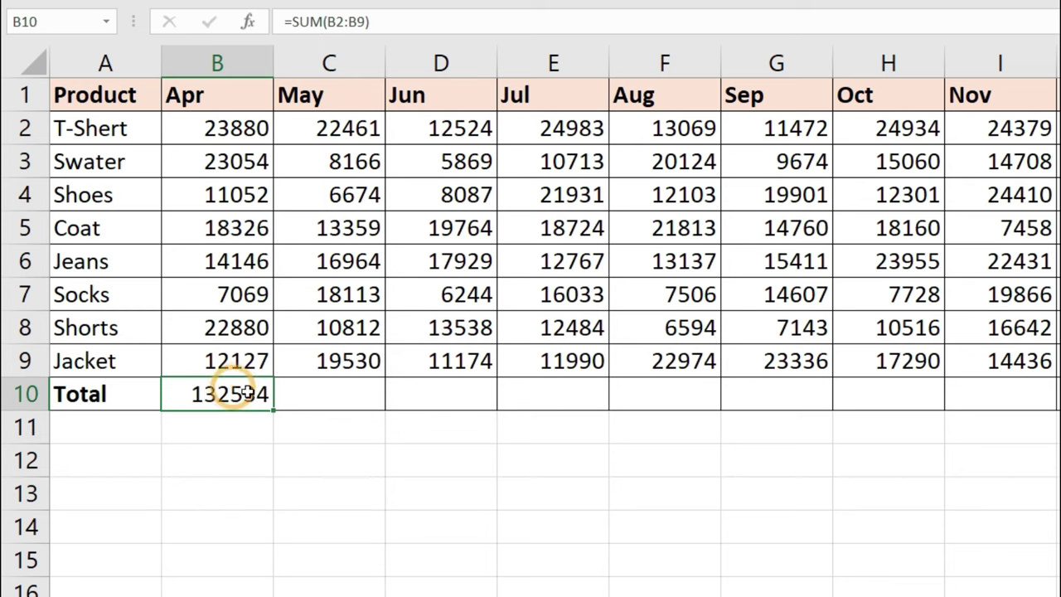
{"action": "left_click_drag", "start_coordinate": [273, 410], "coordinate": [1022, 393]}
{"action": "left_click", "coordinate": [364, 404]}
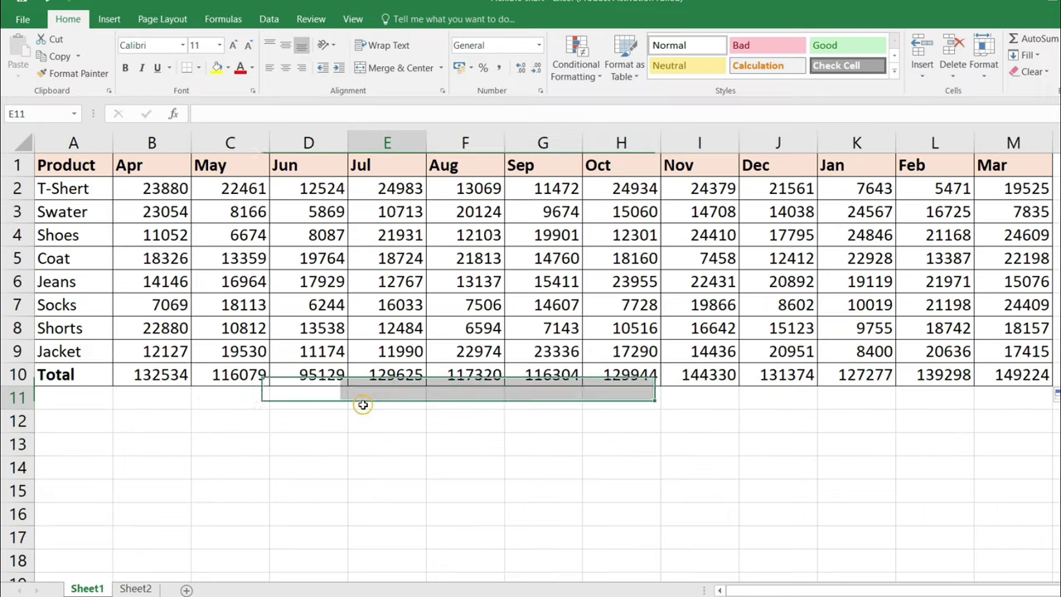
{"action": "left_click", "coordinate": [143, 588]}
Step: Enter the headers Product in B1 and Apr in C1
{"action": "left_click", "coordinate": [161, 195]}
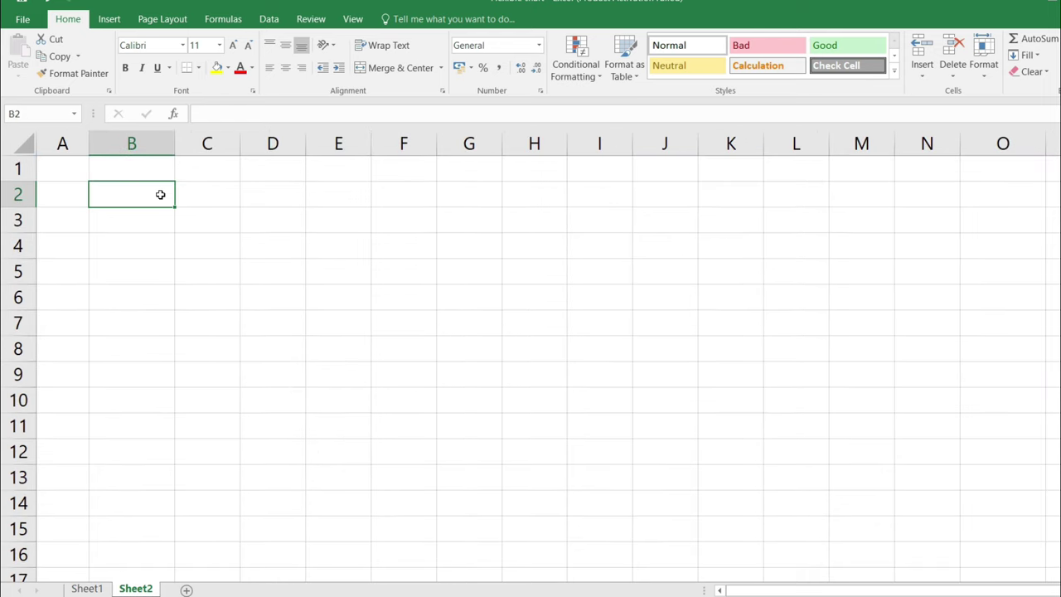
{"action": "left_click", "coordinate": [153, 170]}
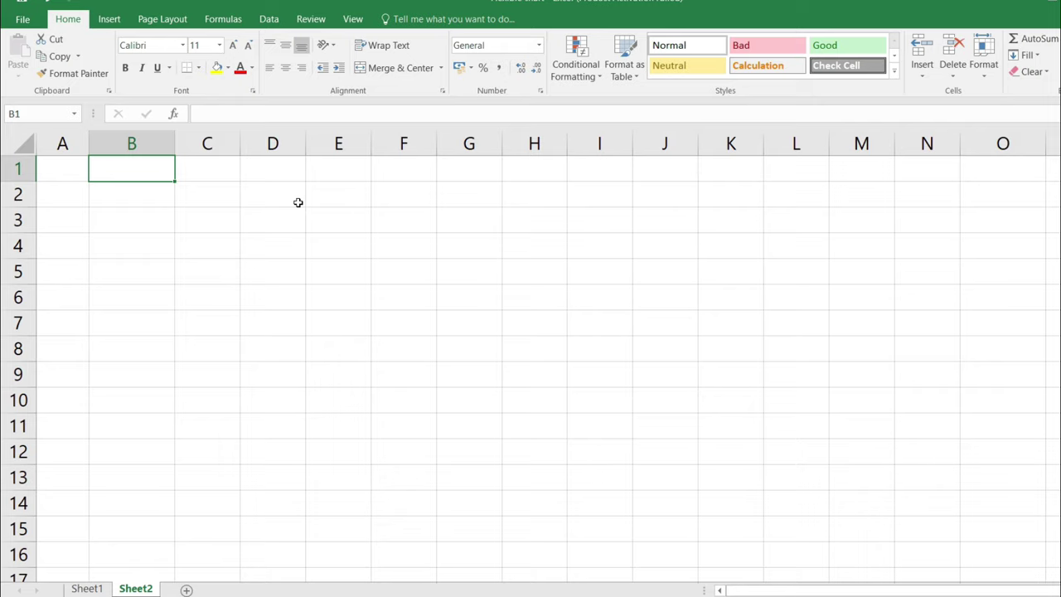
{"action": "type", "text": "Pro"}
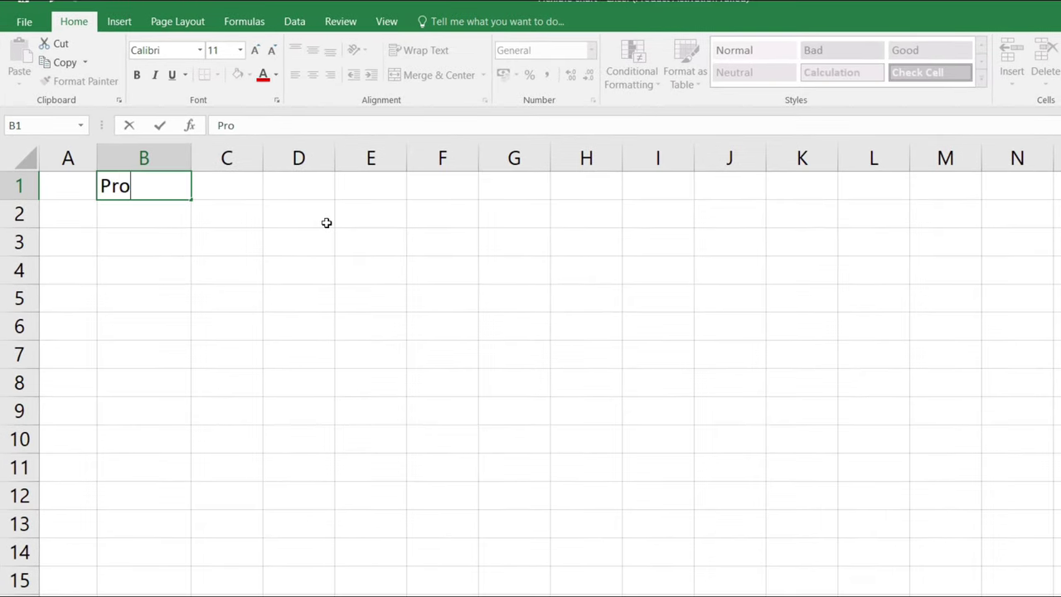
{"action": "type", "text": "duct"}
{"action": "key", "text": "Tab"}
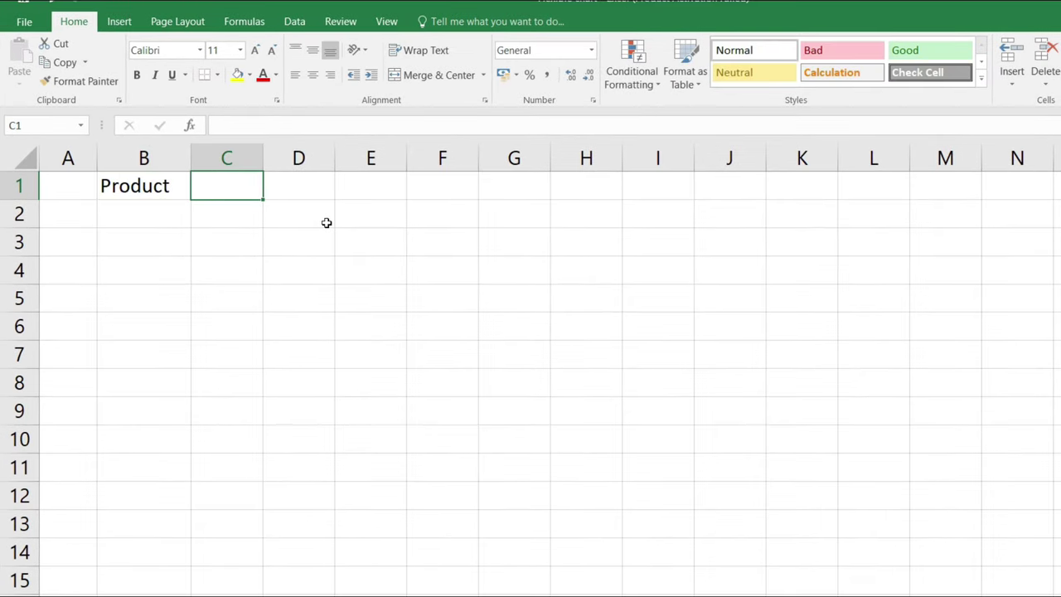
{"action": "type", "text": "Apr"}
{"action": "key", "text": "Return"}
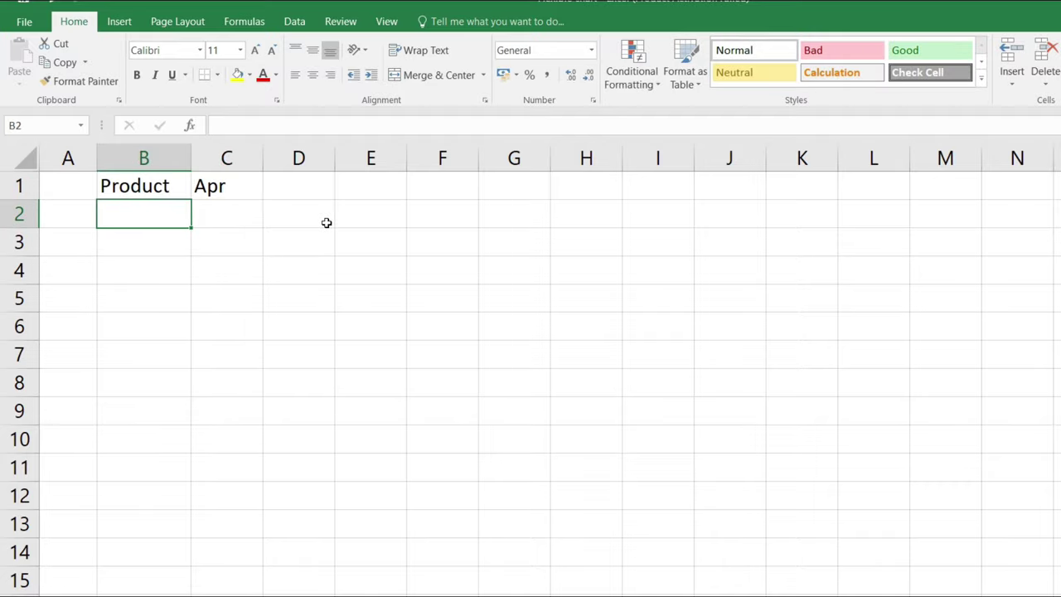
Step: Add May in D1 and fill the month series through Mar in N1
{"action": "left_click", "coordinate": [244, 185]}
{"action": "key", "text": "Tab"}
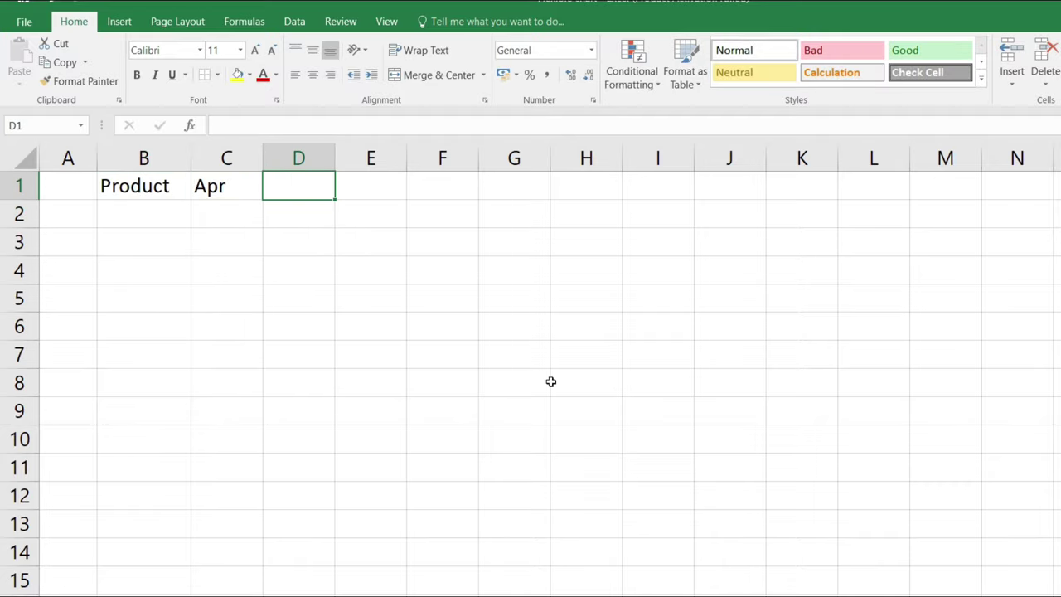
{"action": "type", "text": "ma"}
{"action": "key", "text": "BackSpace"}
{"action": "key", "text": "BackSpace"}
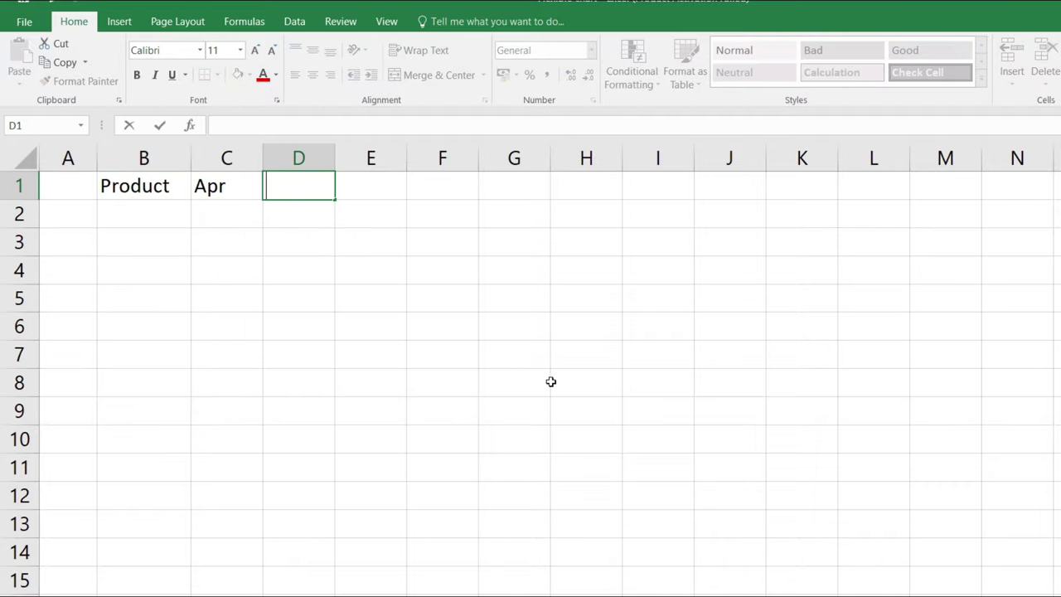
{"action": "type", "text": "May"}
{"action": "key", "text": "Return"}
{"action": "left_click_drag", "start_coordinate": [242, 187], "coordinate": [1020, 201]}
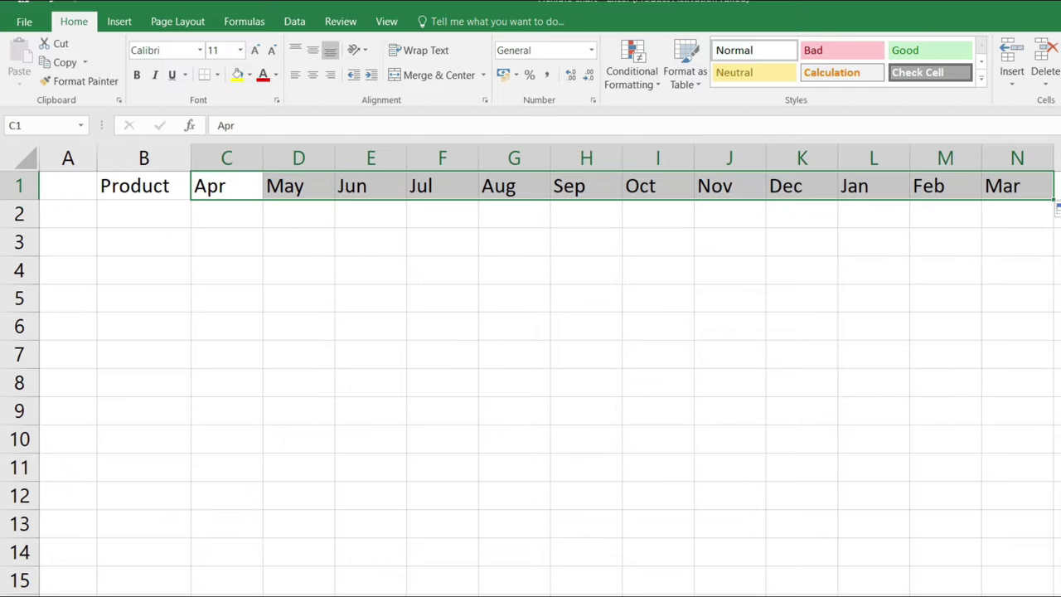
{"action": "left_click", "coordinate": [1021, 194]}
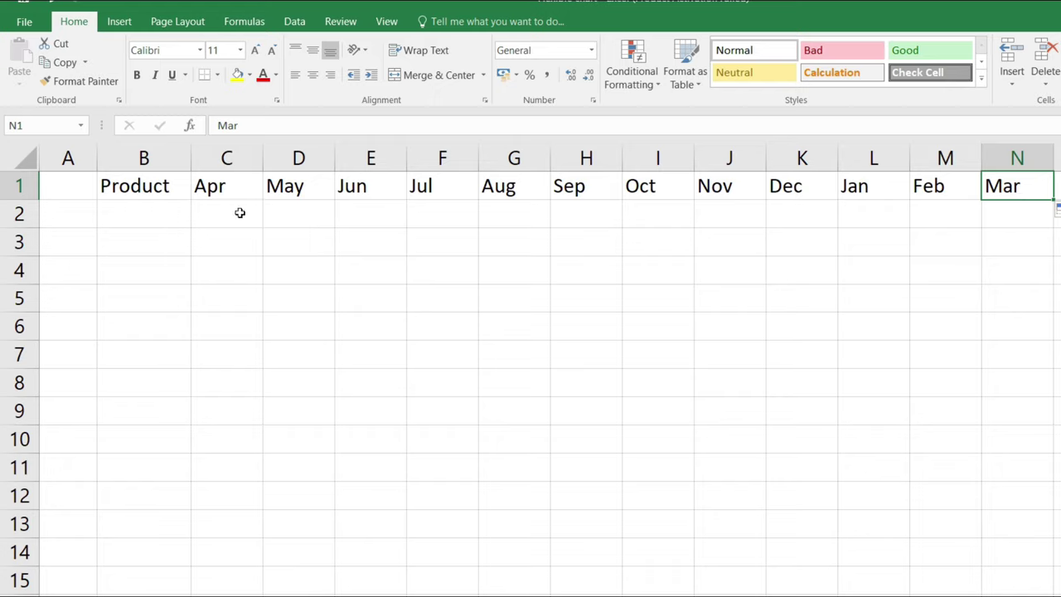
{"action": "left_click", "coordinate": [141, 203]}
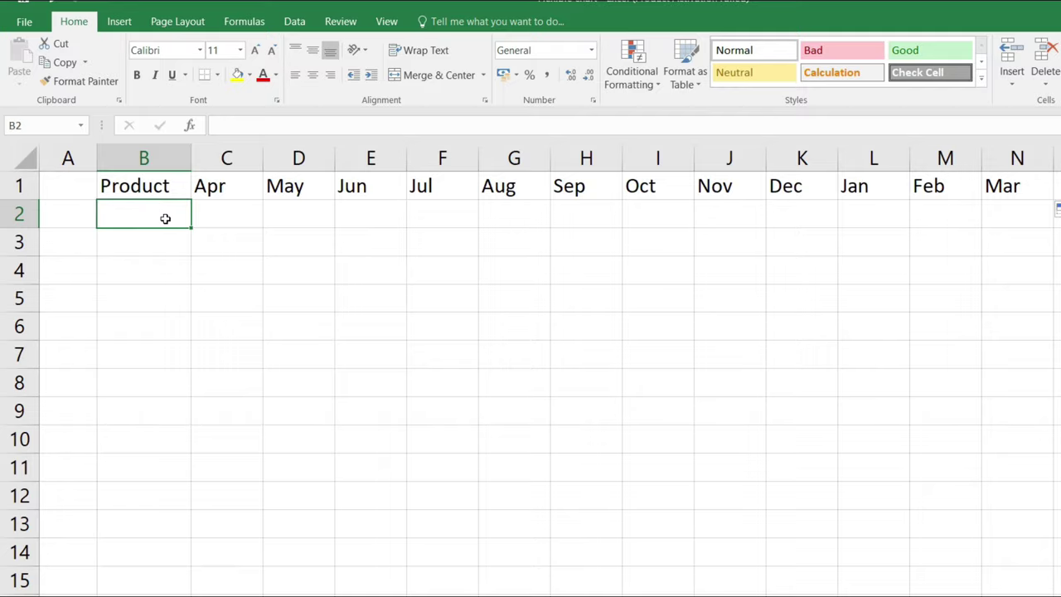
{"action": "left_click", "coordinate": [294, 20]}
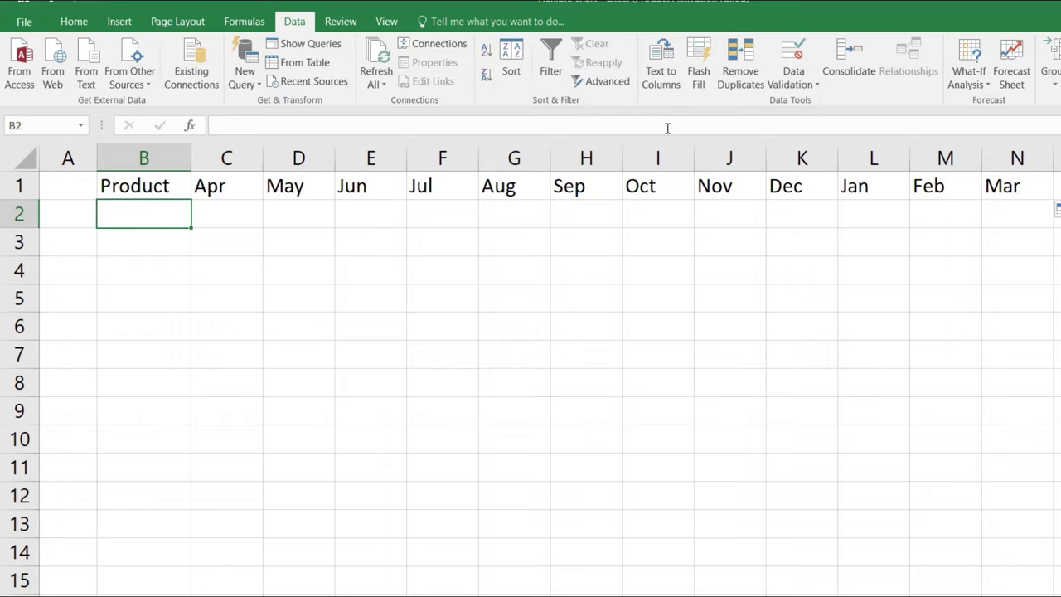
Step: Add a List data validation to B2 using Sheet1's product names A2:A10 as source
{"action": "left_click", "coordinate": [804, 83]}
{"action": "left_click", "coordinate": [812, 100]}
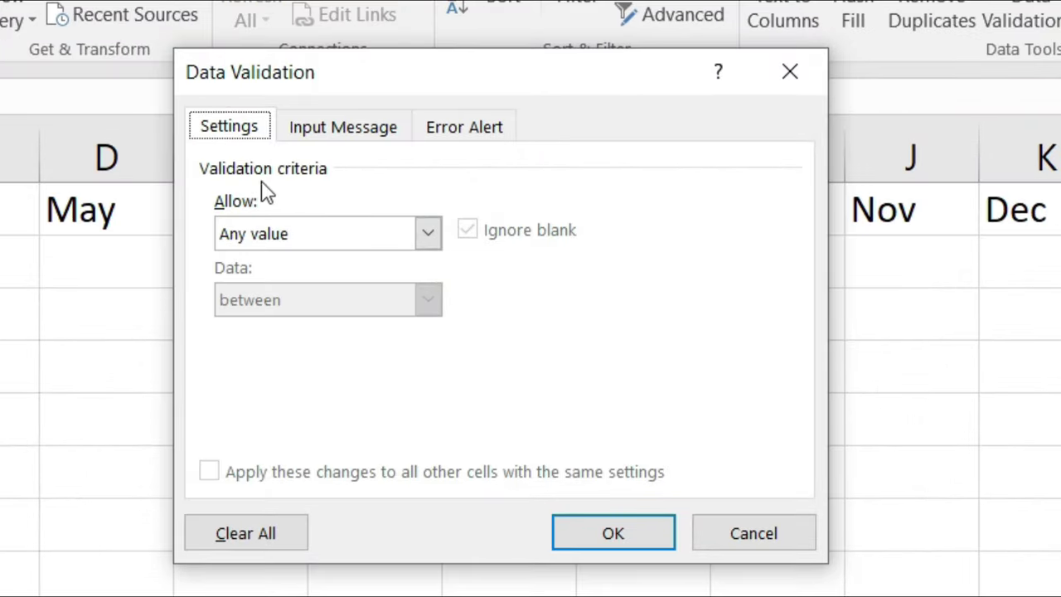
{"action": "left_click", "coordinate": [426, 233]}
{"action": "left_click", "coordinate": [251, 336]}
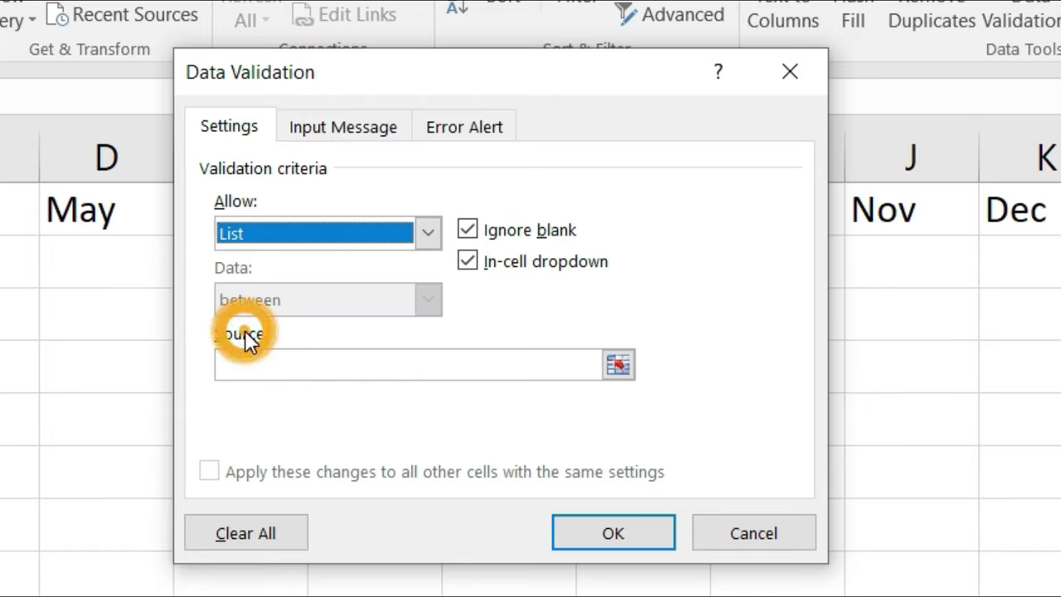
{"action": "left_click", "coordinate": [253, 362]}
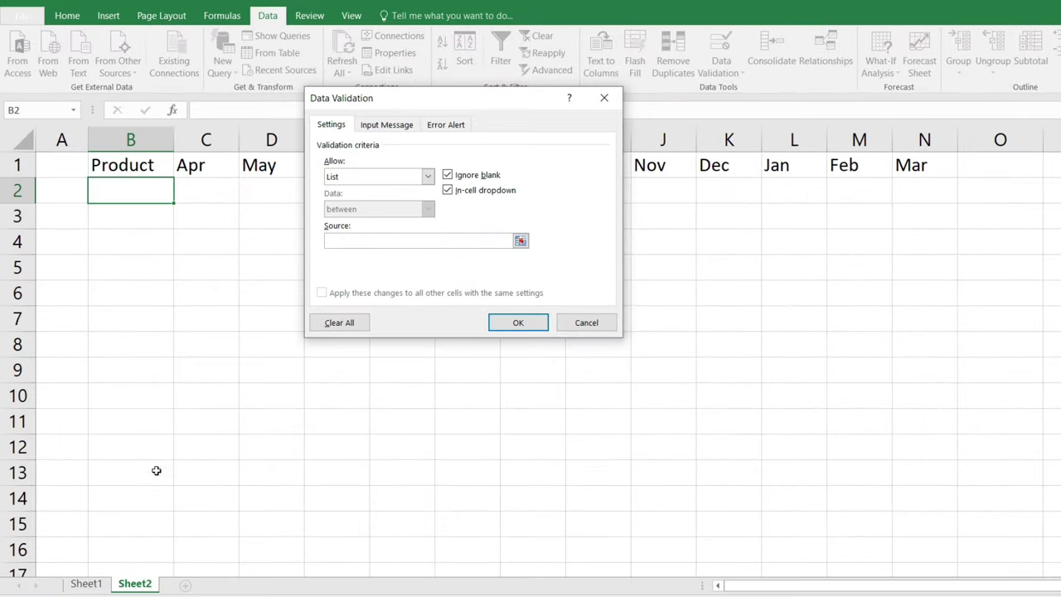
{"action": "left_click", "coordinate": [89, 585]}
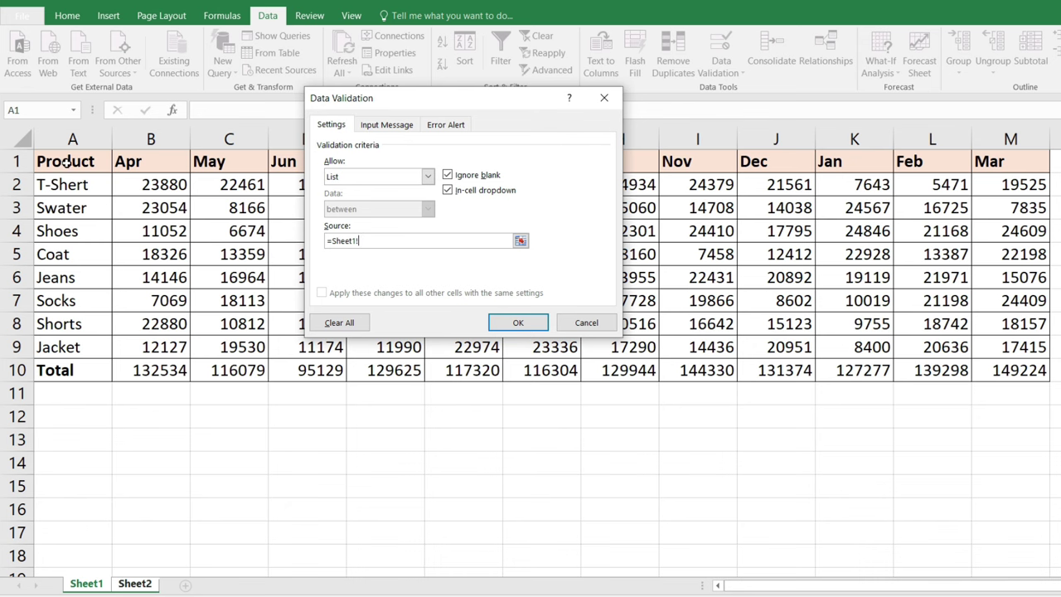
{"action": "left_click_drag", "start_coordinate": [69, 182], "coordinate": [83, 365]}
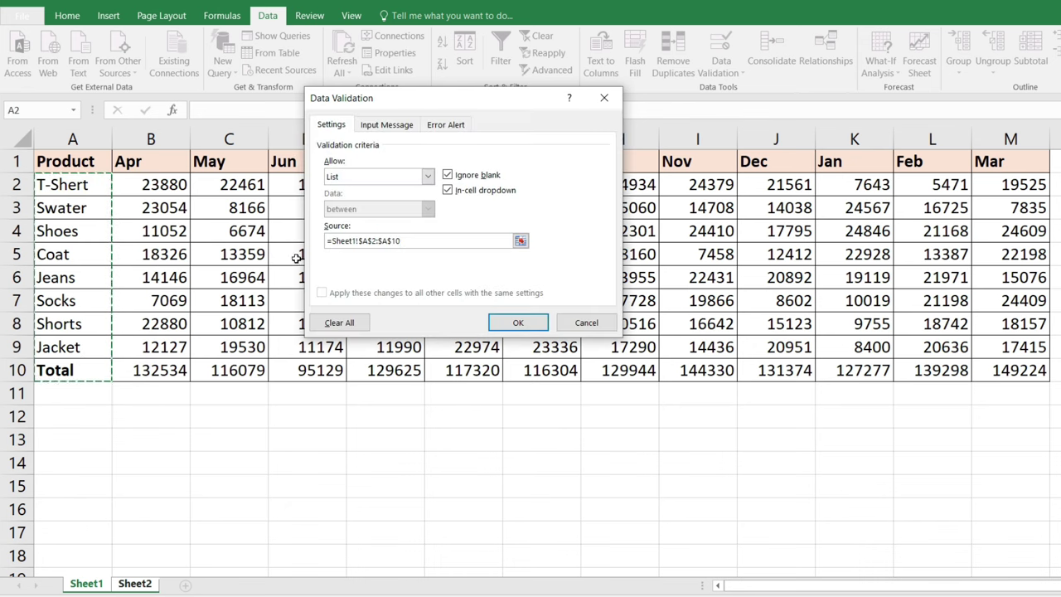
{"action": "left_click", "coordinate": [510, 322]}
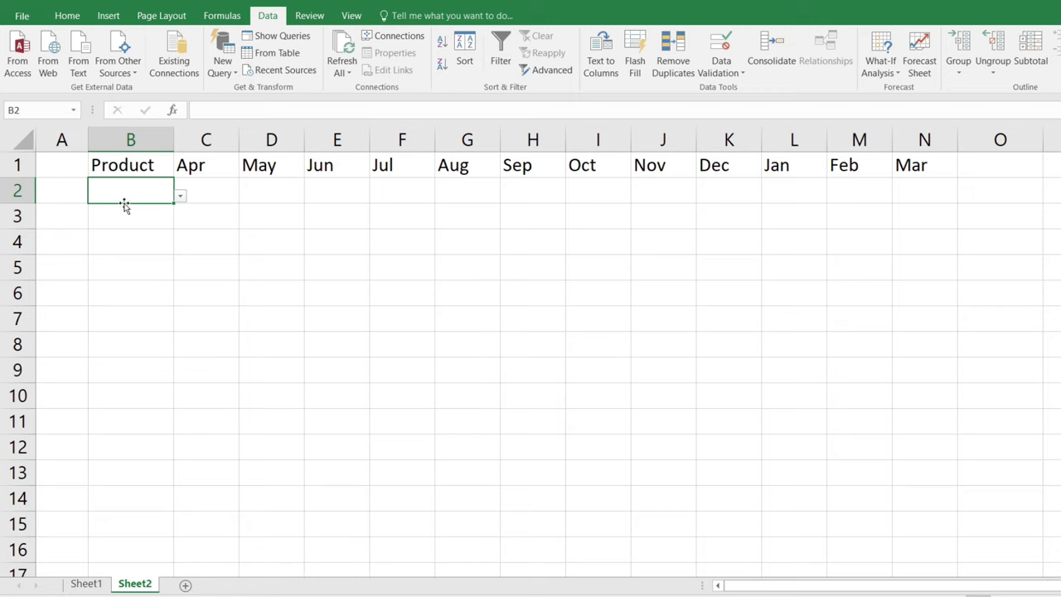
Step: Test B2's dropdown by choosing Shorts, then Coat, ending on Jacket
{"action": "left_click", "coordinate": [177, 196]}
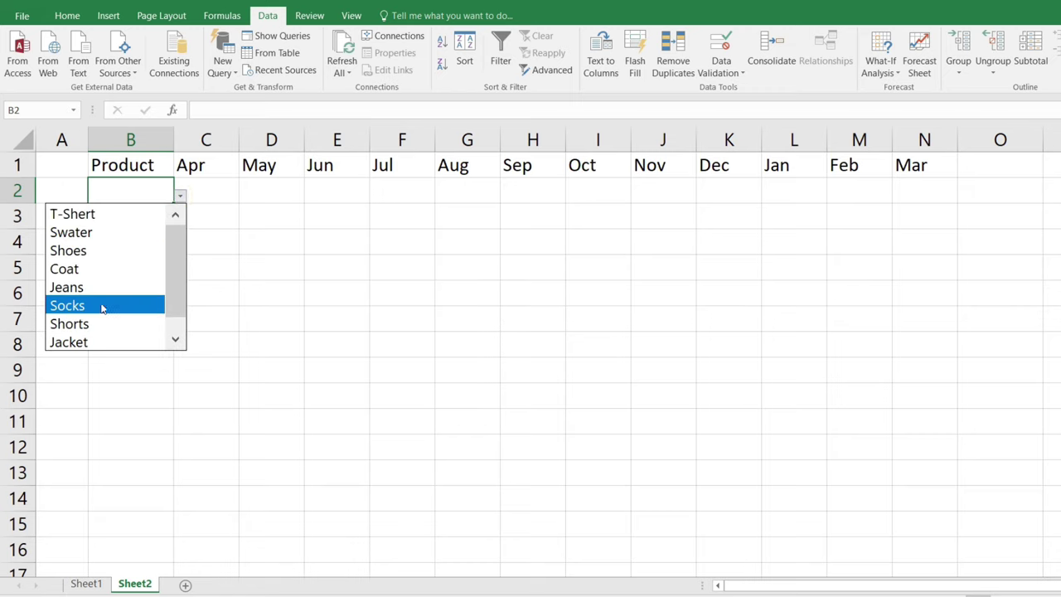
{"action": "left_click_drag", "start_coordinate": [177, 258], "coordinate": [178, 272]}
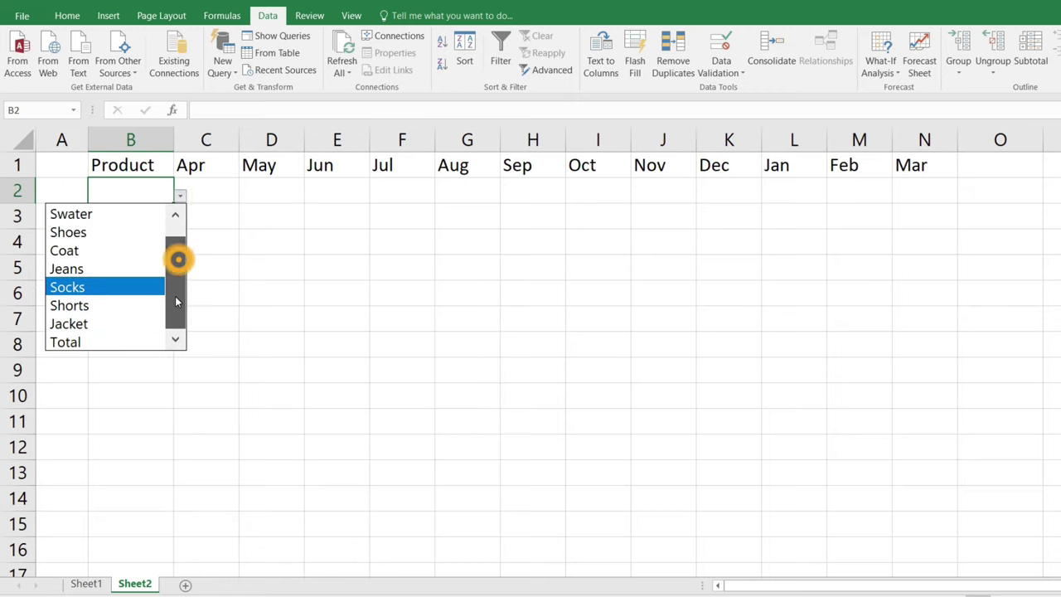
{"action": "left_click", "coordinate": [78, 297]}
{"action": "left_click", "coordinate": [188, 196]}
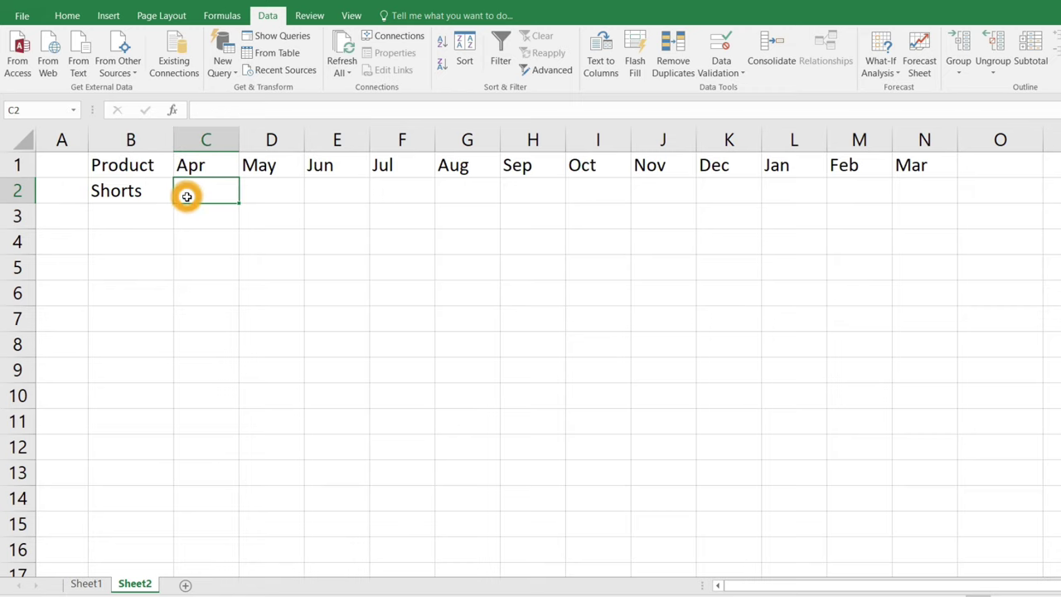
{"action": "left_click", "coordinate": [170, 196]}
{"action": "left_click", "coordinate": [179, 197]}
{"action": "left_click", "coordinate": [104, 246]}
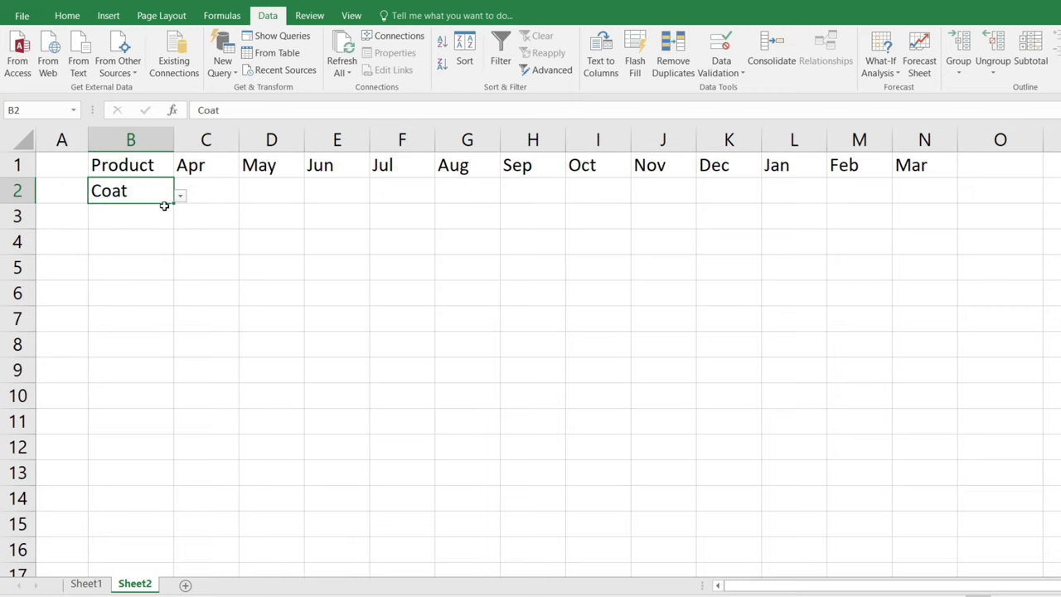
{"action": "left_click", "coordinate": [180, 195]}
{"action": "left_click", "coordinate": [83, 323]}
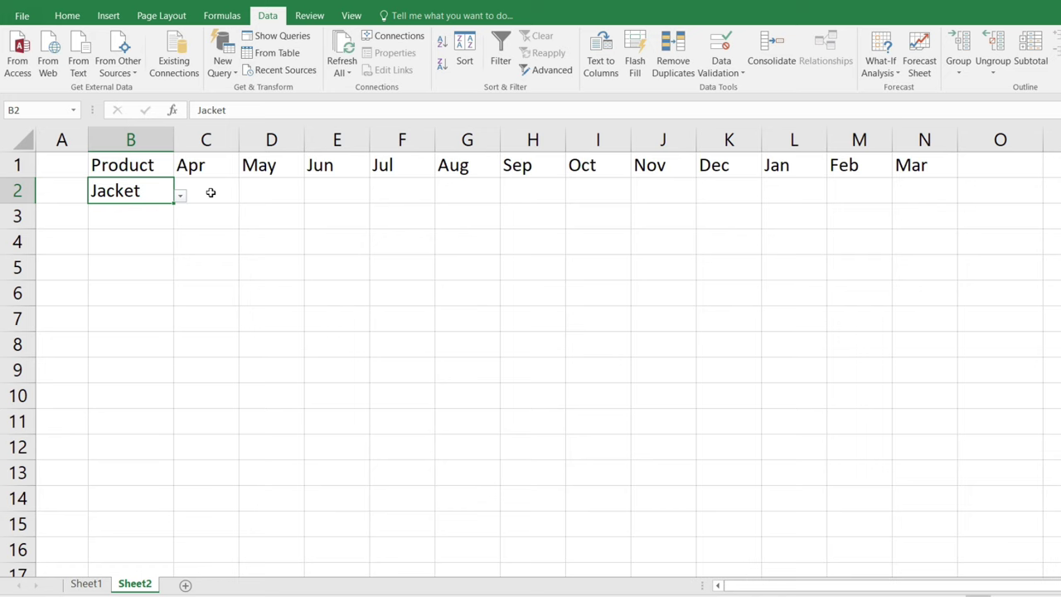
Step: Enter =VLOOKUP(B2,Sheet1!A1:M10,2,0) in C2, returning Jacket's April sales of 12127
{"action": "left_click", "coordinate": [210, 192]}
{"action": "type", "text": "="}
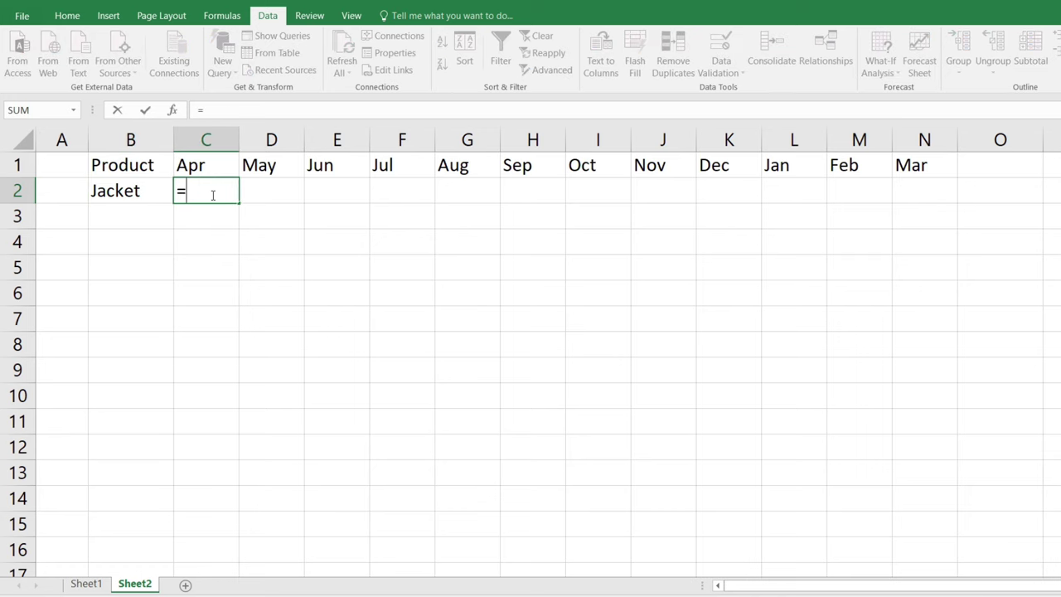
{"action": "type", "text": "vlookup"}
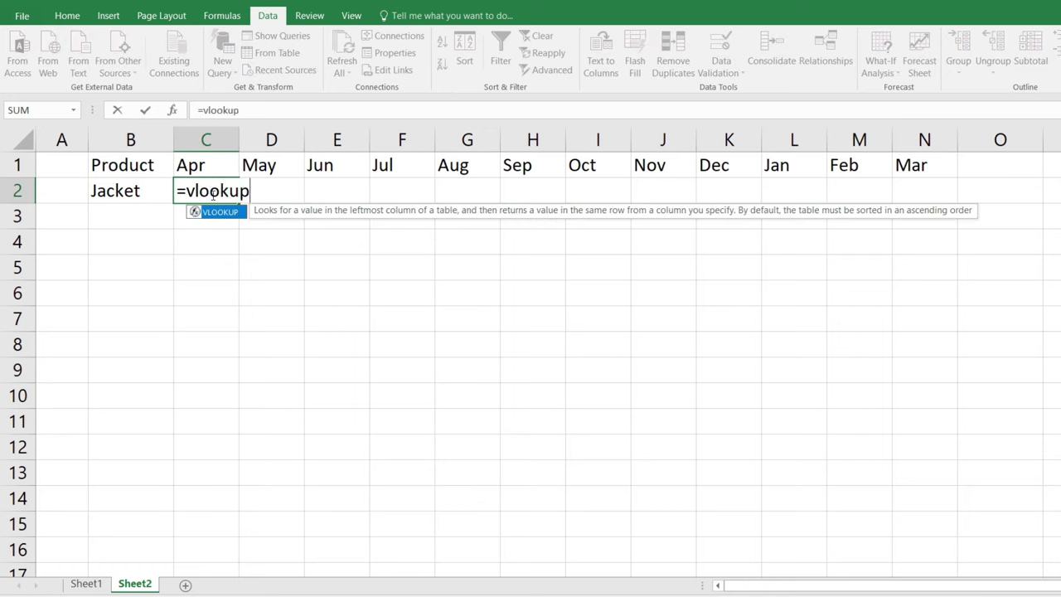
{"action": "key", "text": "Tab"}
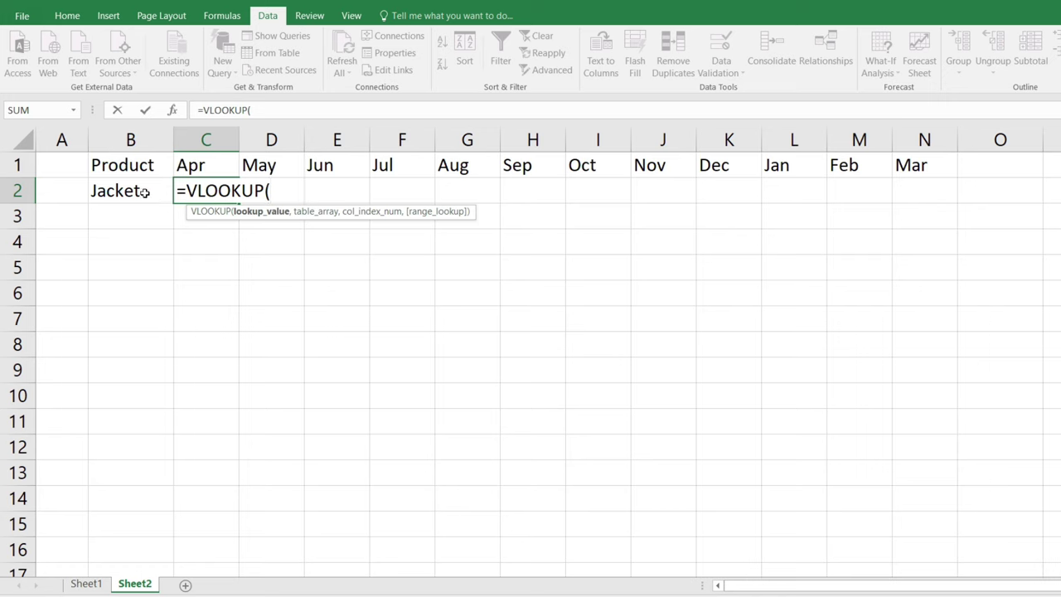
{"action": "left_click", "coordinate": [142, 192]}
{"action": "type", "text": ","}
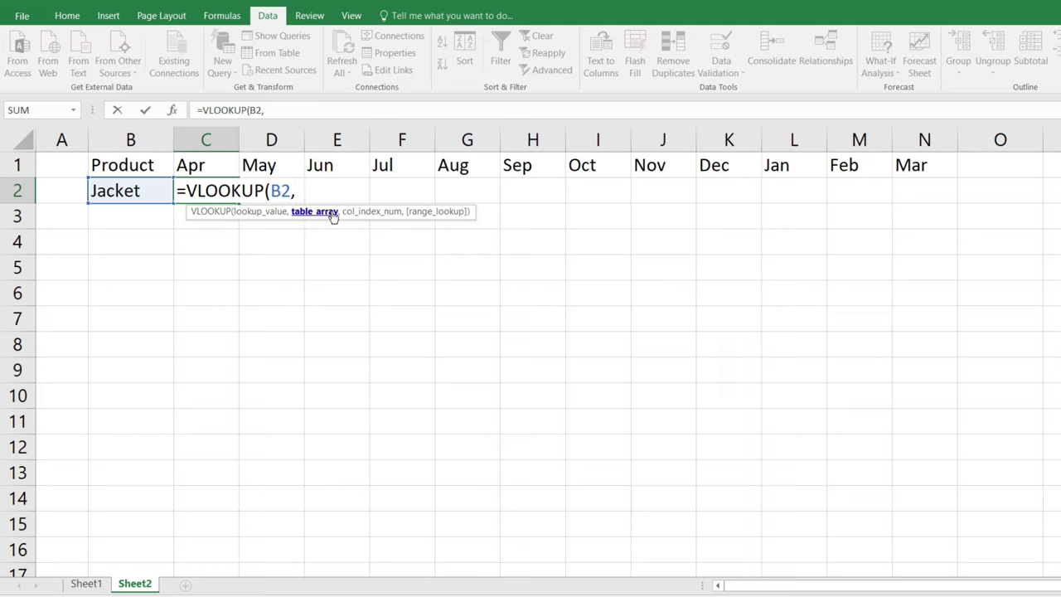
{"action": "left_click", "coordinate": [88, 583]}
{"action": "left_click_drag", "start_coordinate": [79, 166], "coordinate": [1000, 364]}
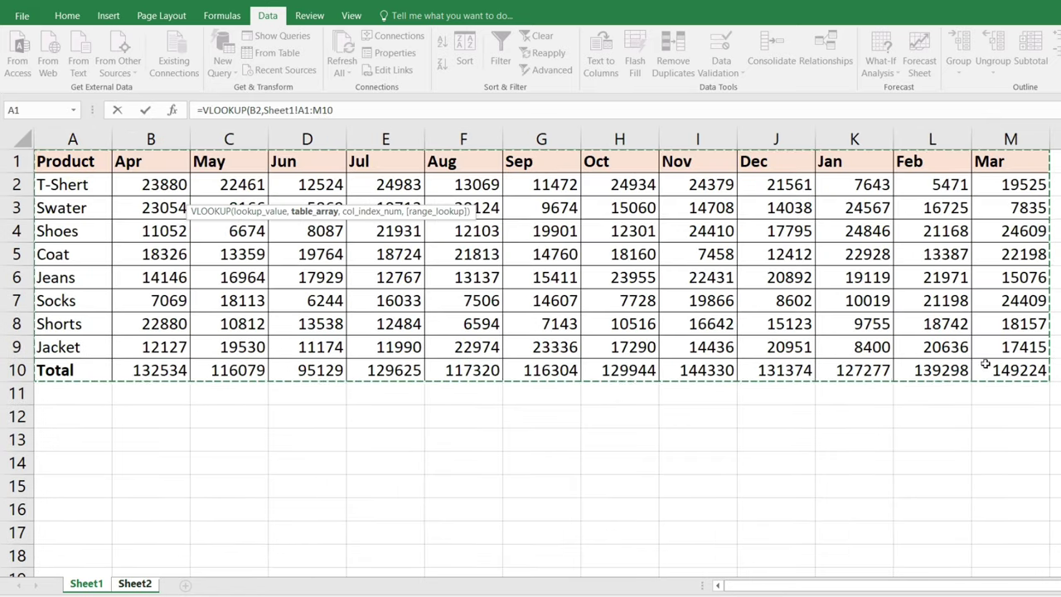
{"action": "left_click", "coordinate": [337, 110]}
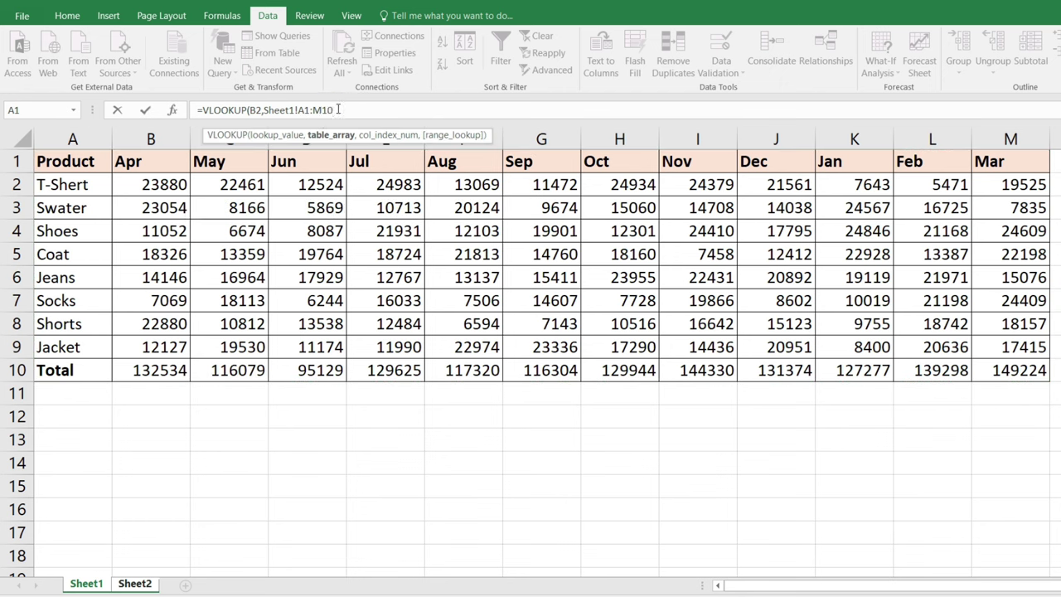
{"action": "type", "text": ",2"}
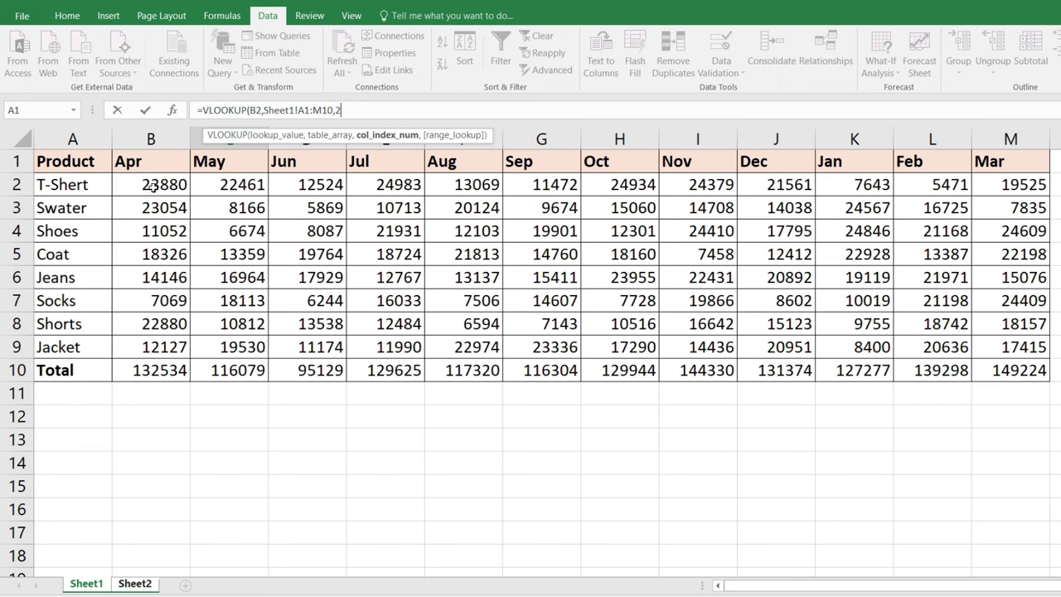
{"action": "type", "text": ",0"}
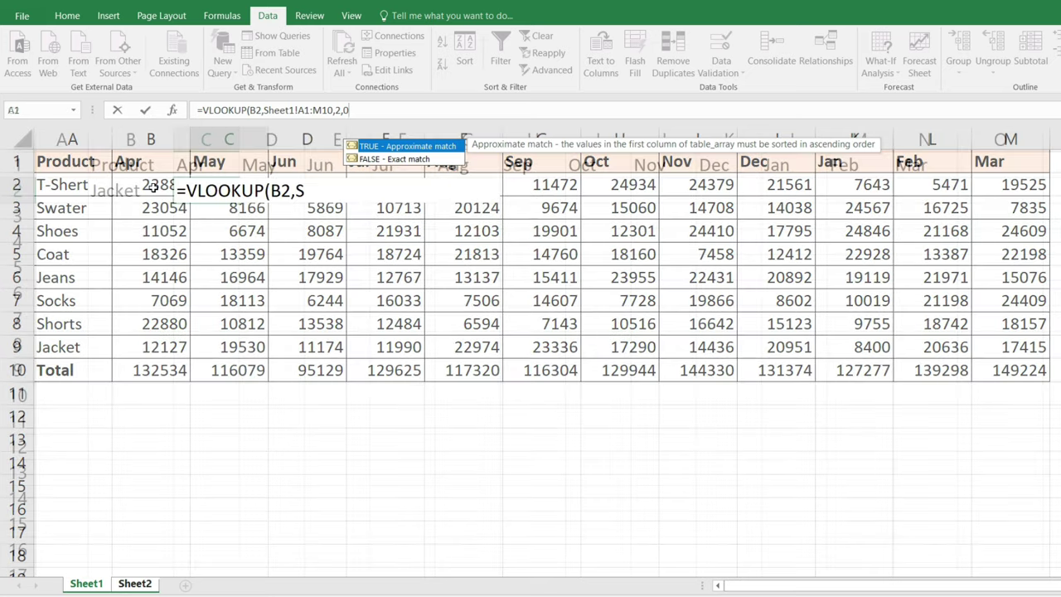
{"action": "key", "text": "Return"}
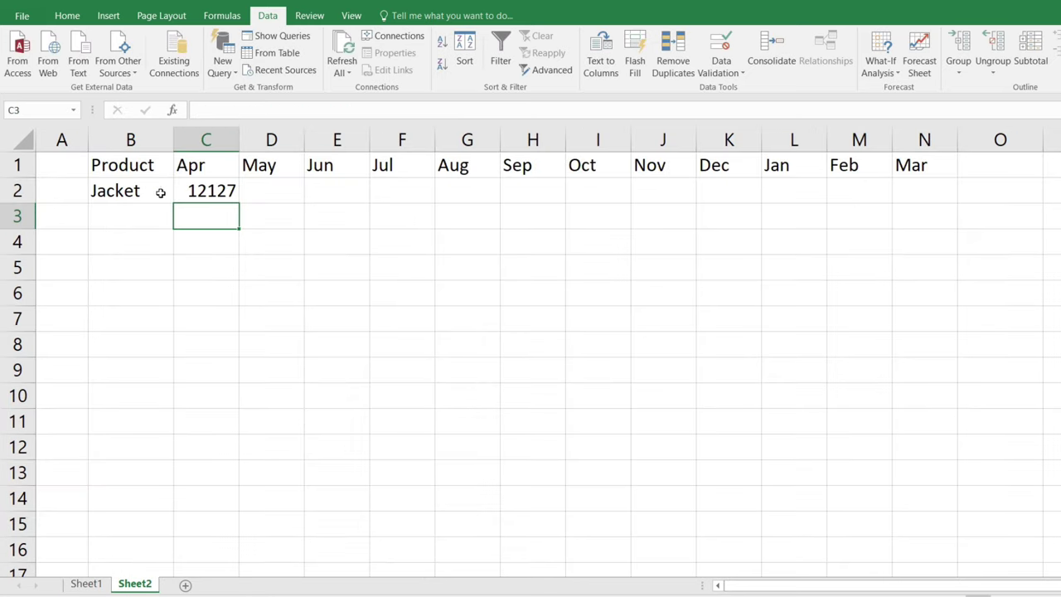
Step: Verify C2's 12127 against Sheet1, then copy the lookup across to N2
{"action": "left_click", "coordinate": [214, 192]}
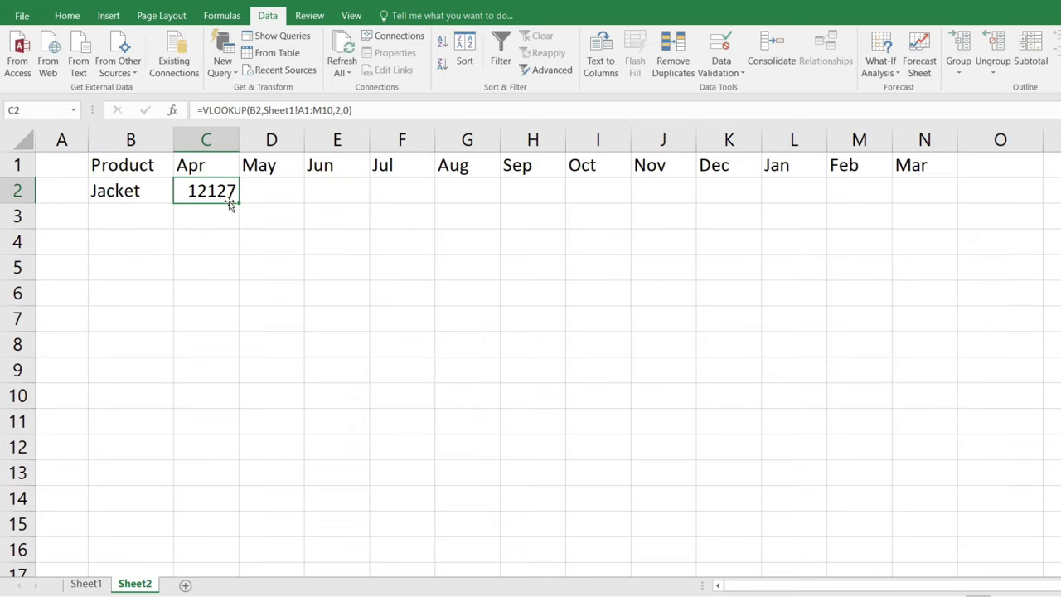
{"action": "left_click", "coordinate": [86, 584]}
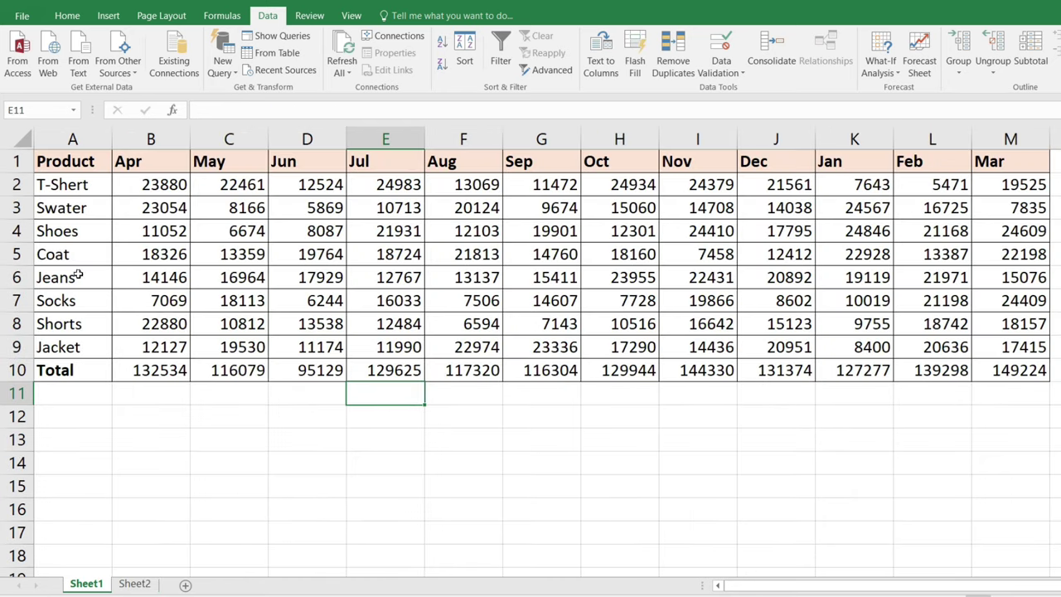
{"action": "left_click", "coordinate": [83, 346]}
{"action": "left_click", "coordinate": [164, 348]}
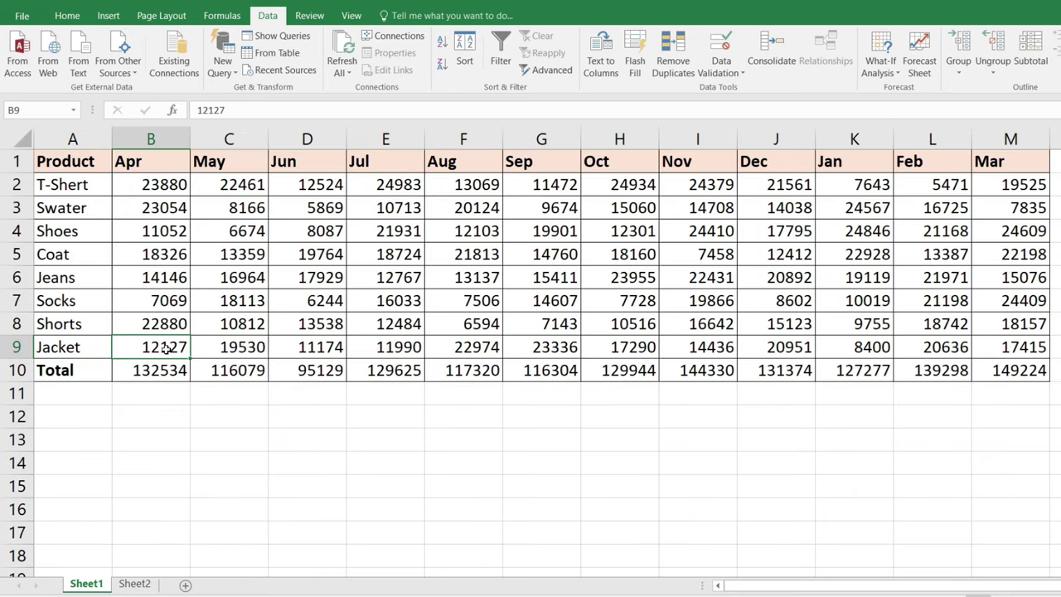
{"action": "left_click", "coordinate": [134, 583]}
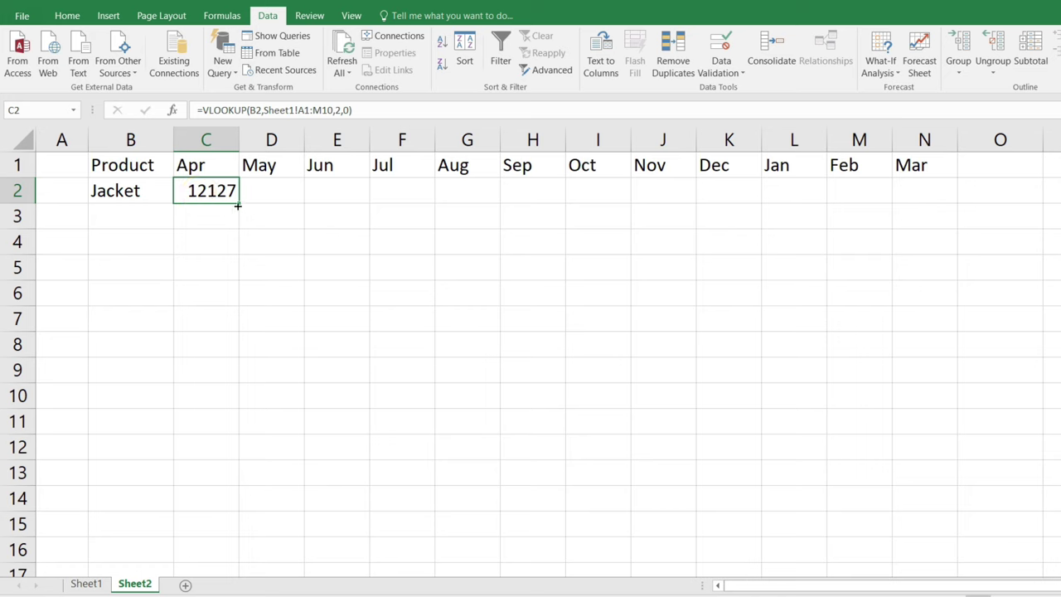
{"action": "left_click_drag", "start_coordinate": [239, 203], "coordinate": [955, 217]}
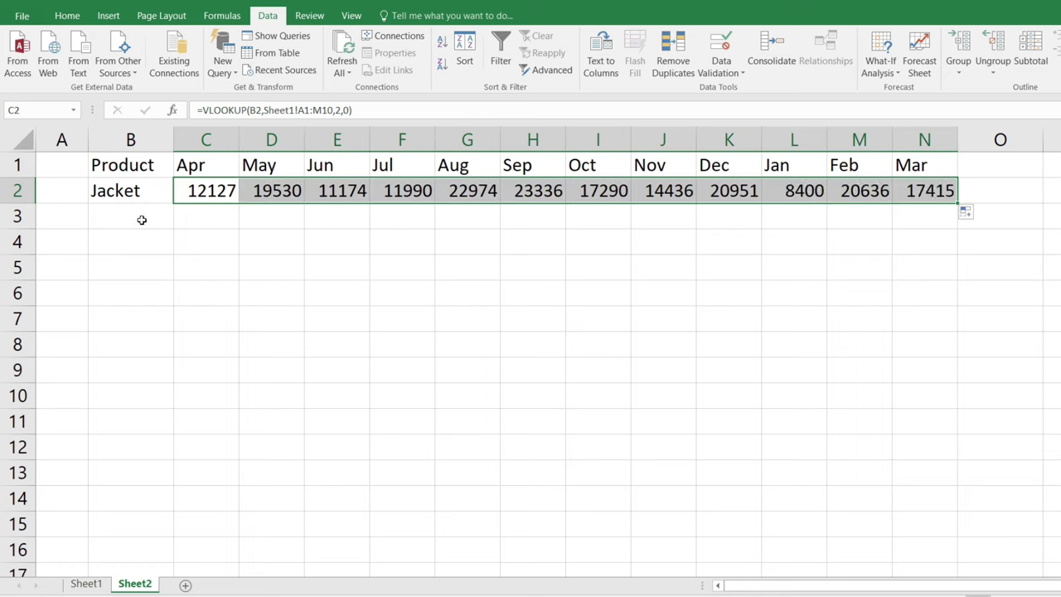
Step: Give the header row B1:N1 a light orange fill and bold text
{"action": "left_click_drag", "start_coordinate": [128, 164], "coordinate": [924, 165]}
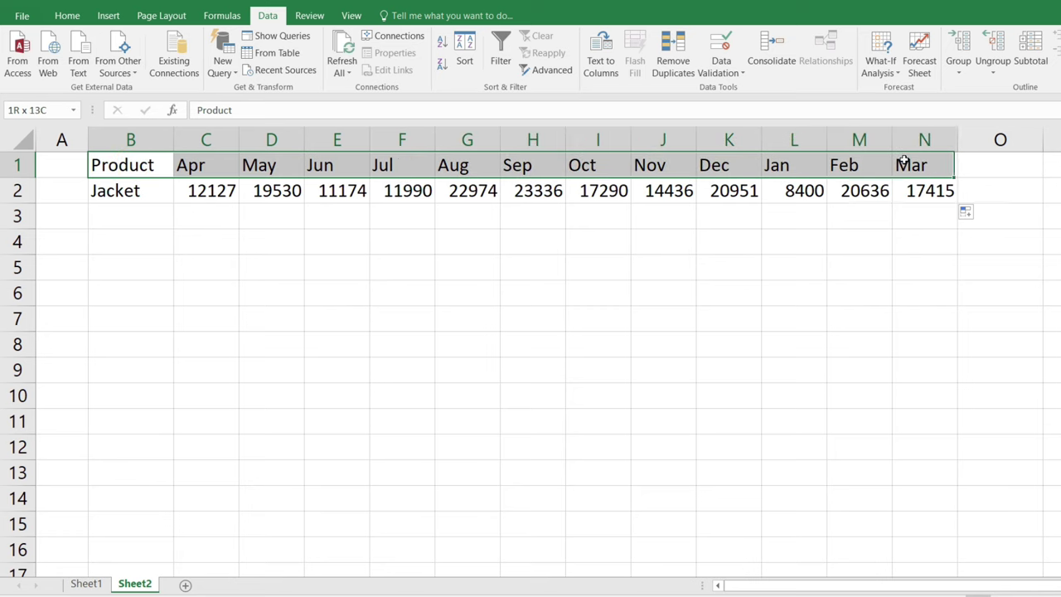
{"action": "left_click", "coordinate": [60, 12]}
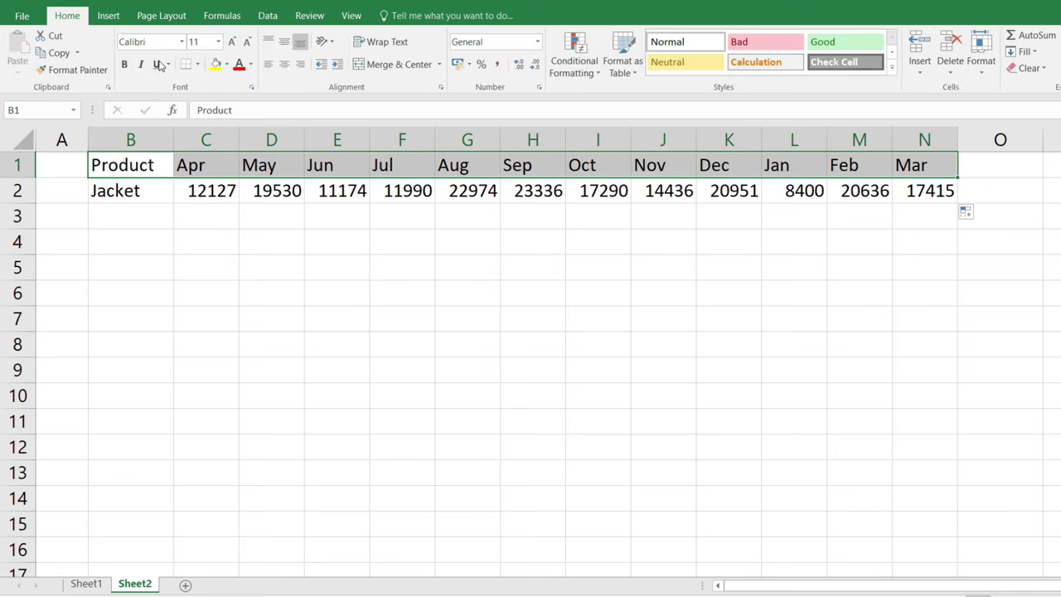
{"action": "left_click", "coordinate": [226, 64]}
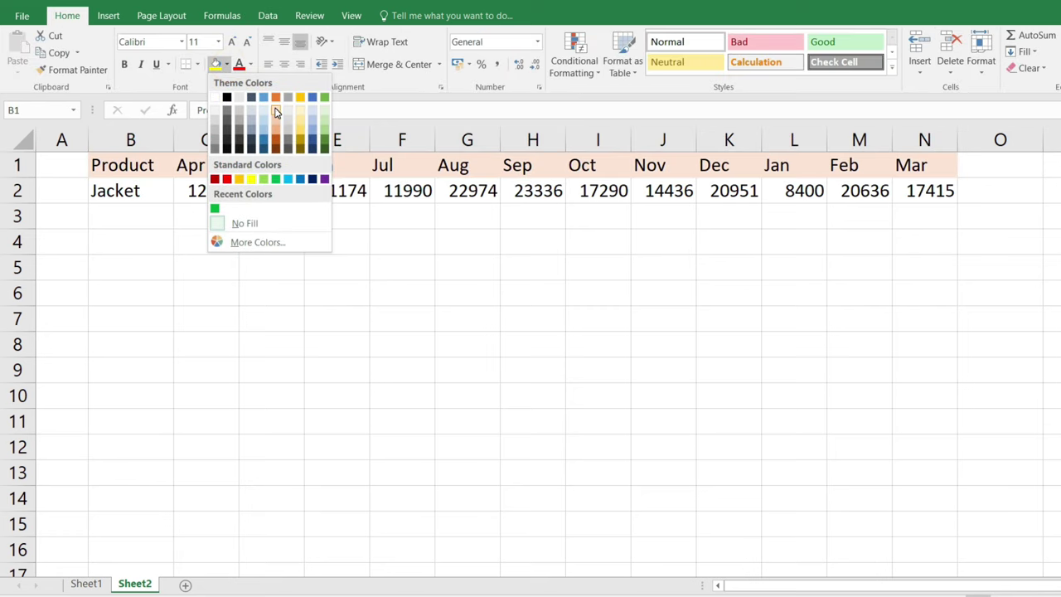
{"action": "left_click", "coordinate": [276, 112]}
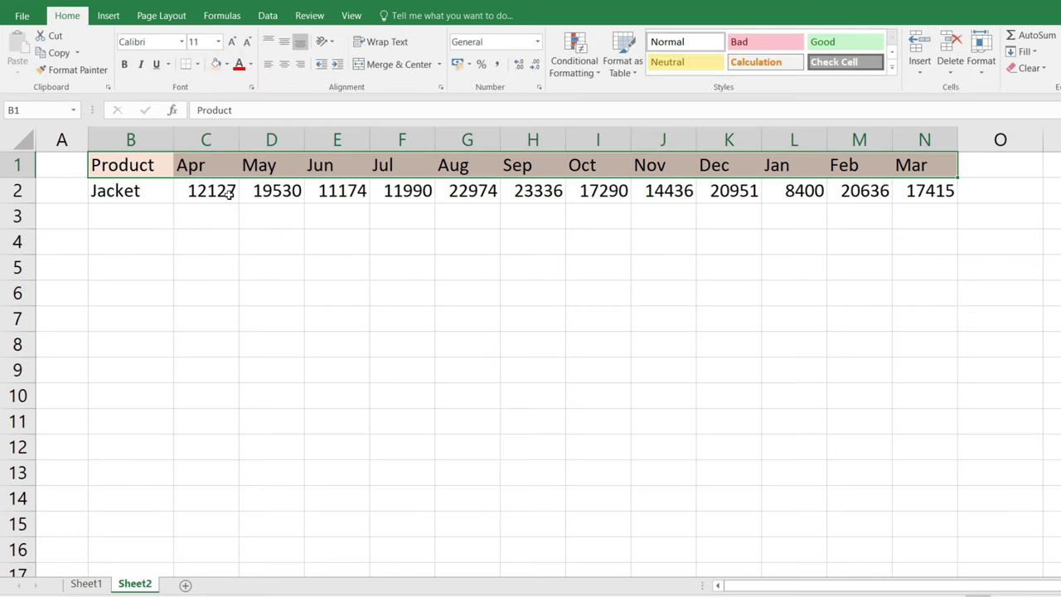
{"action": "left_click", "coordinate": [124, 64]}
Step: Apply All Borders to every cell of the table B1:N2
{"action": "mouse_move", "coordinate": [131, 165]}
{"action": "left_mouse_down"}
{"action": "mouse_move", "coordinate": [884, 210]}
{"action": "mouse_move", "coordinate": [928, 193]}
{"action": "left_mouse_up"}
{"action": "left_click", "coordinate": [197, 64]}
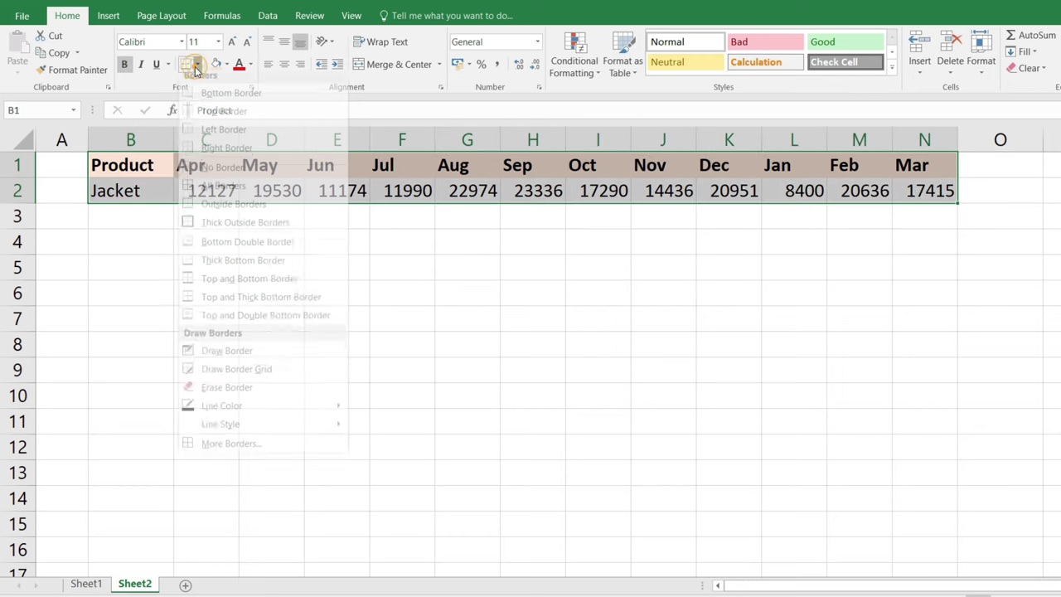
{"action": "left_click", "coordinate": [191, 195]}
{"action": "left_click", "coordinate": [509, 275]}
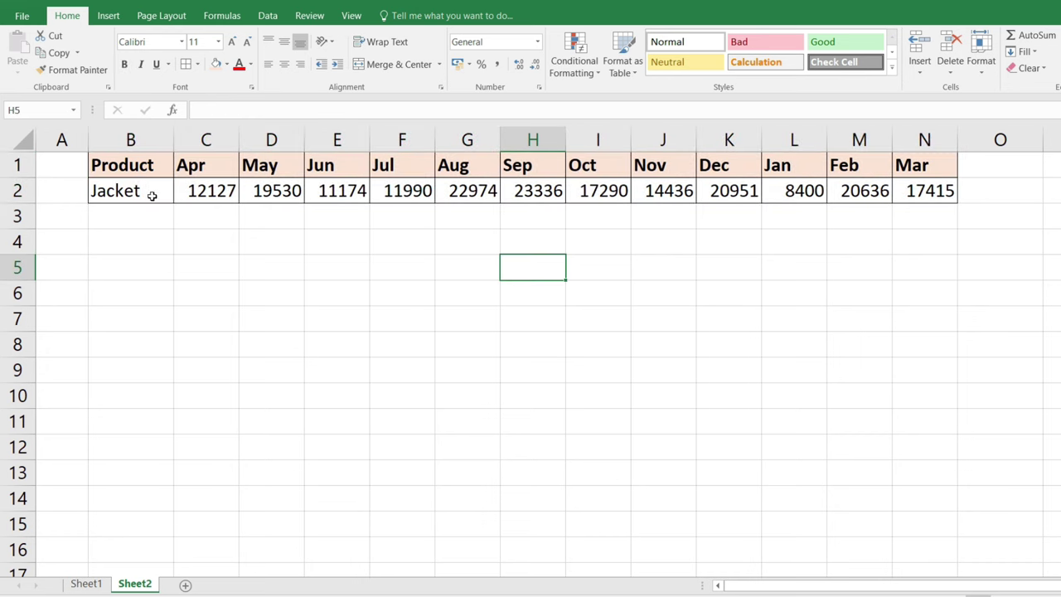
Step: Switch B2 through Jeans, Shorts and Shoes, ending on Socks (Apr 7069 to Mar 24409)
{"action": "left_click", "coordinate": [154, 192]}
{"action": "left_click", "coordinate": [180, 196]}
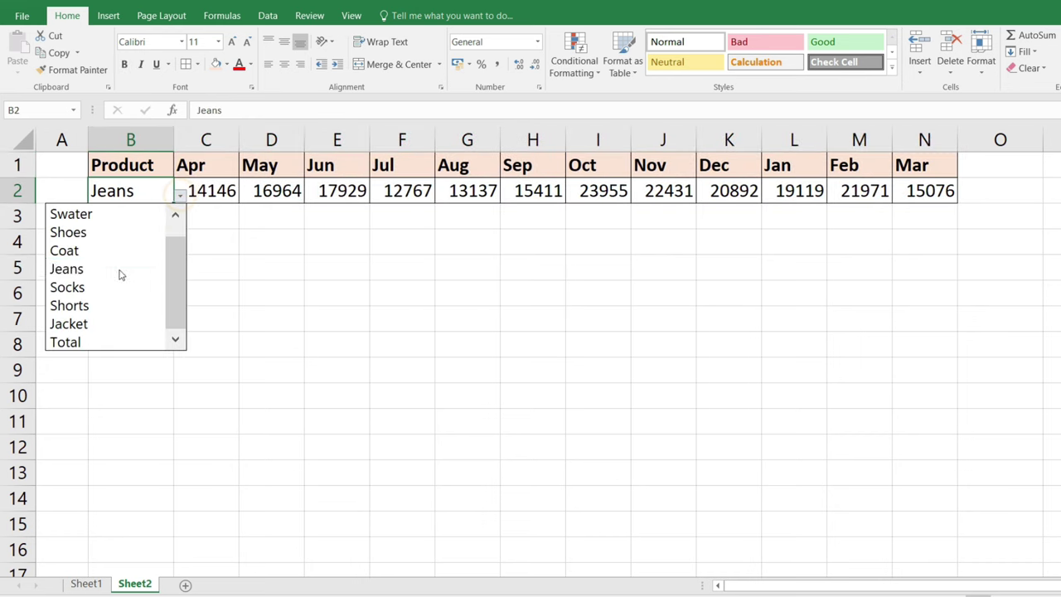
{"action": "left_click", "coordinate": [101, 305]}
{"action": "left_click", "coordinate": [179, 195]}
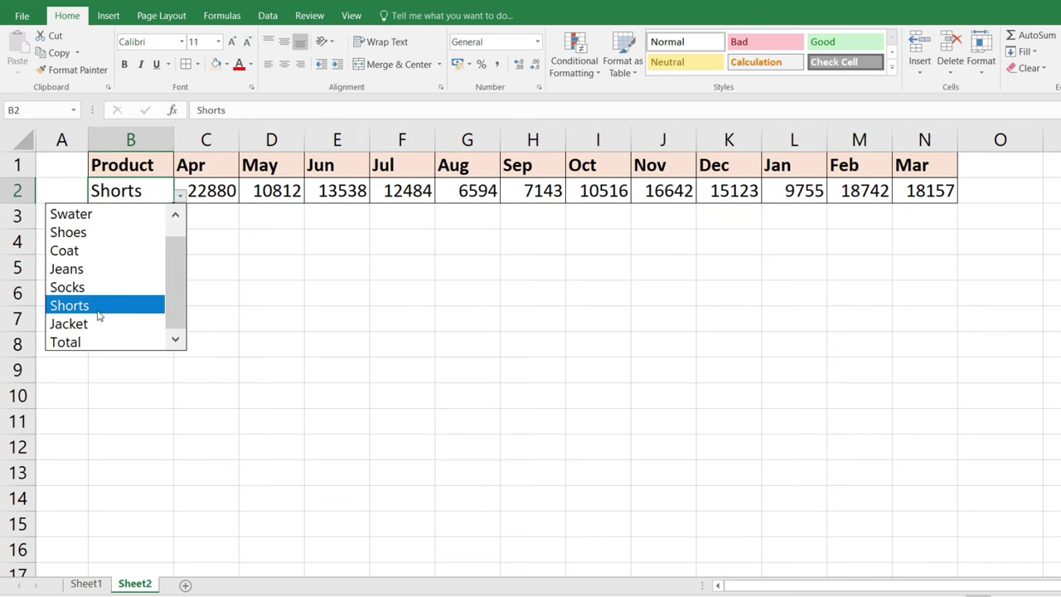
{"action": "left_click", "coordinate": [96, 309]}
{"action": "left_click", "coordinate": [181, 195]}
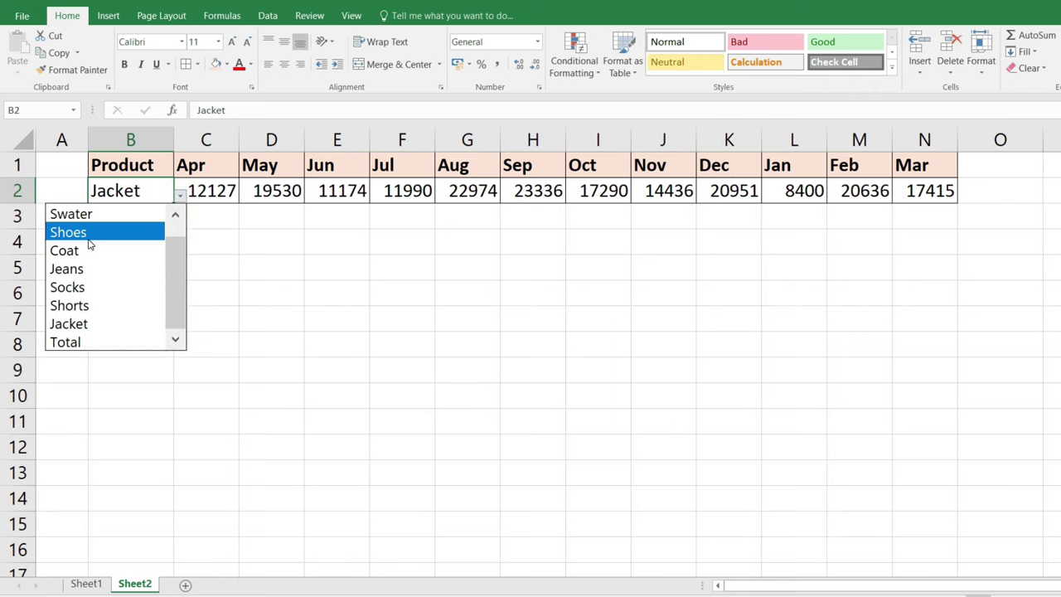
{"action": "left_click", "coordinate": [88, 239]}
{"action": "left_click", "coordinate": [179, 195]}
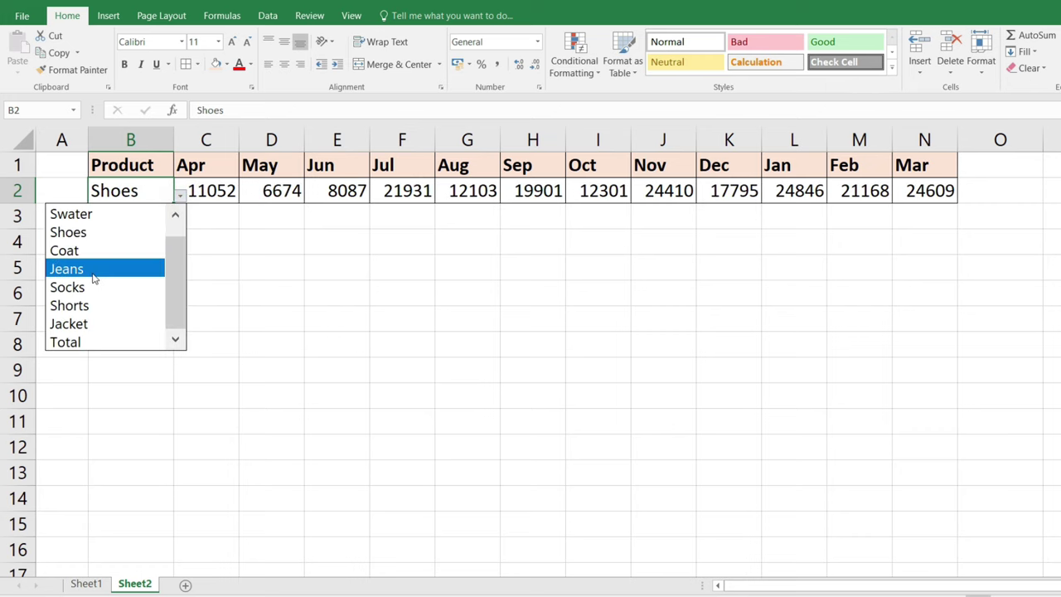
{"action": "left_click", "coordinate": [97, 269]}
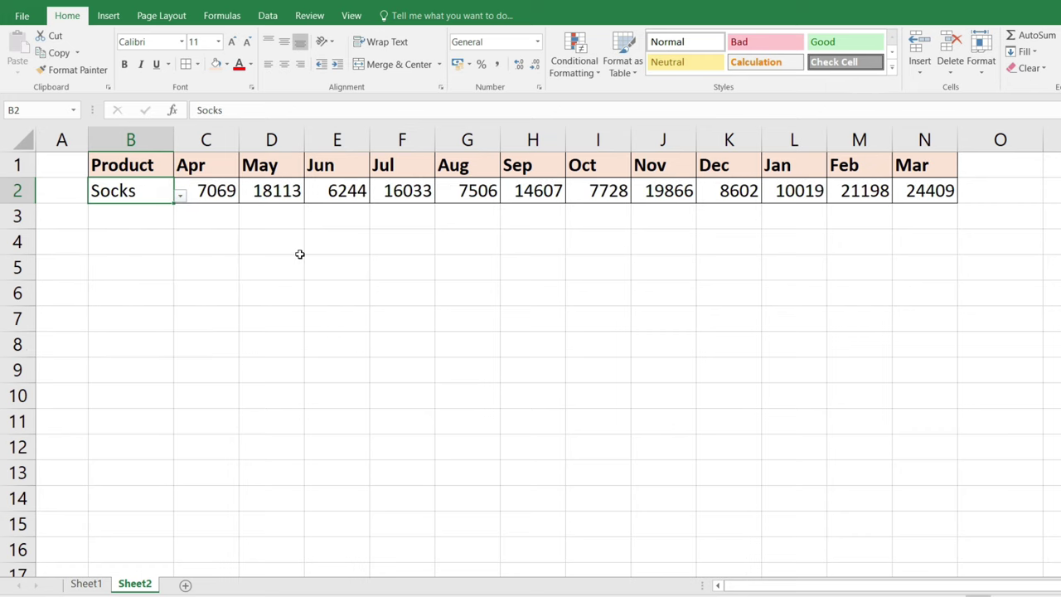
Step: Insert a 2-D clustered column chart of B1:N2 and position it below the data
{"action": "left_click_drag", "start_coordinate": [127, 163], "coordinate": [923, 192]}
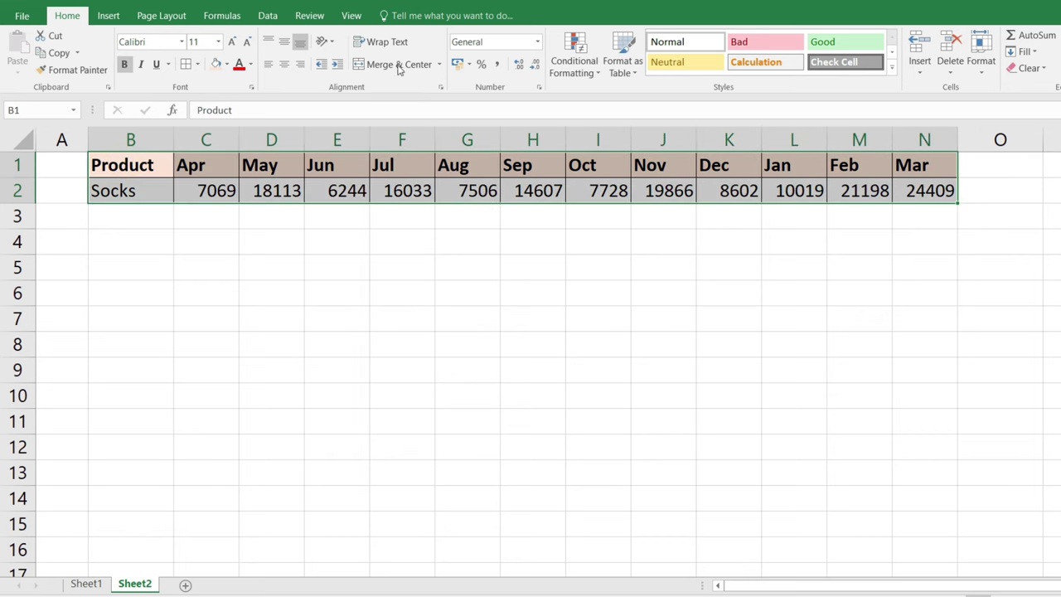
{"action": "left_click", "coordinate": [108, 15]}
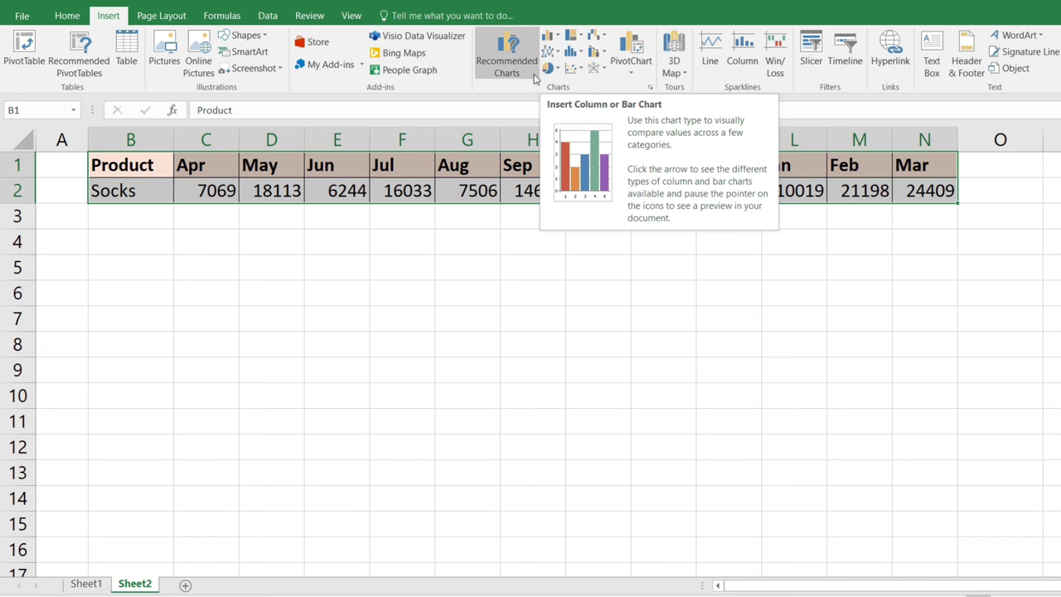
{"action": "left_click", "coordinate": [556, 42]}
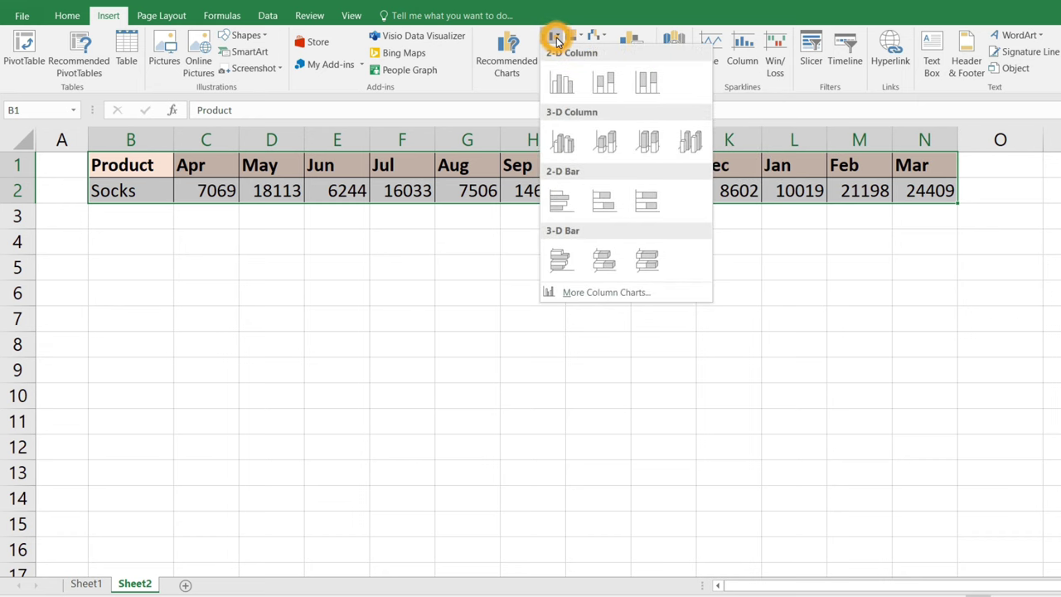
{"action": "left_click", "coordinate": [565, 89]}
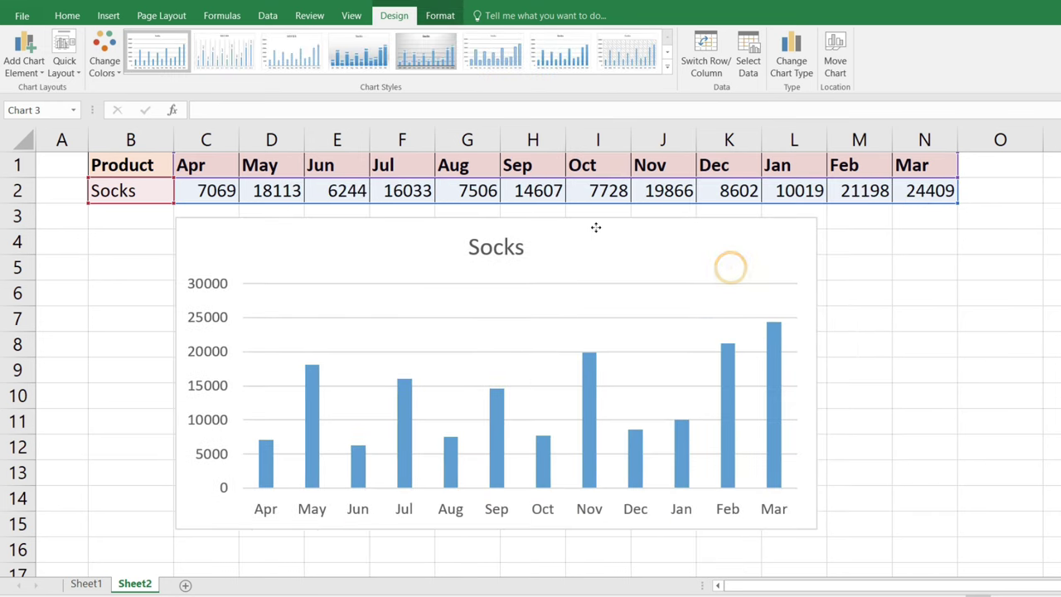
{"action": "left_click_drag", "start_coordinate": [613, 182], "coordinate": [485, 234]}
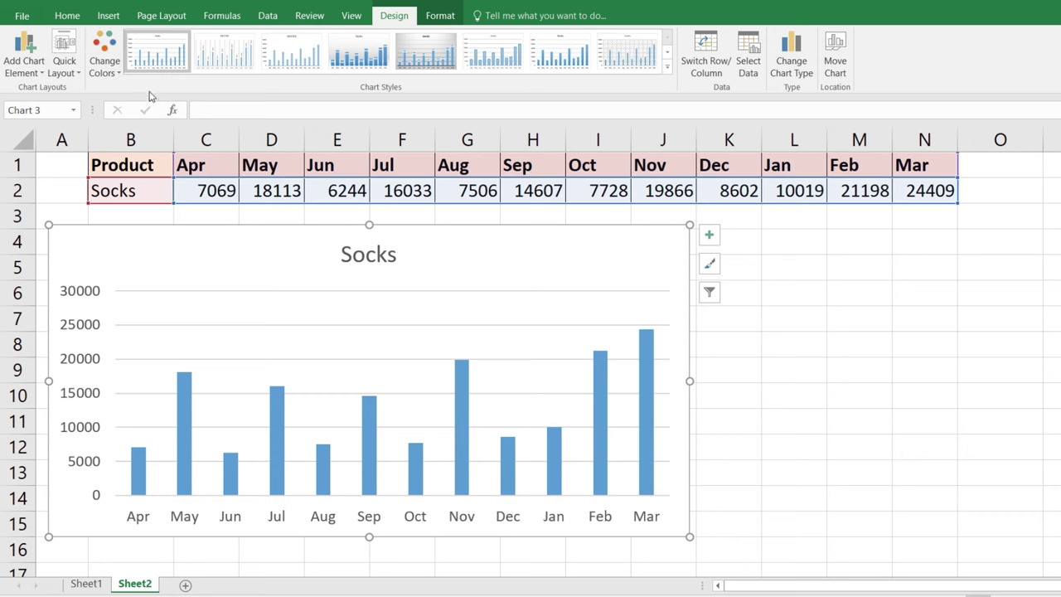
Step: Apply a chart style with bold title, gradient columns and value labels to the Socks chart
{"action": "left_click", "coordinate": [668, 71]}
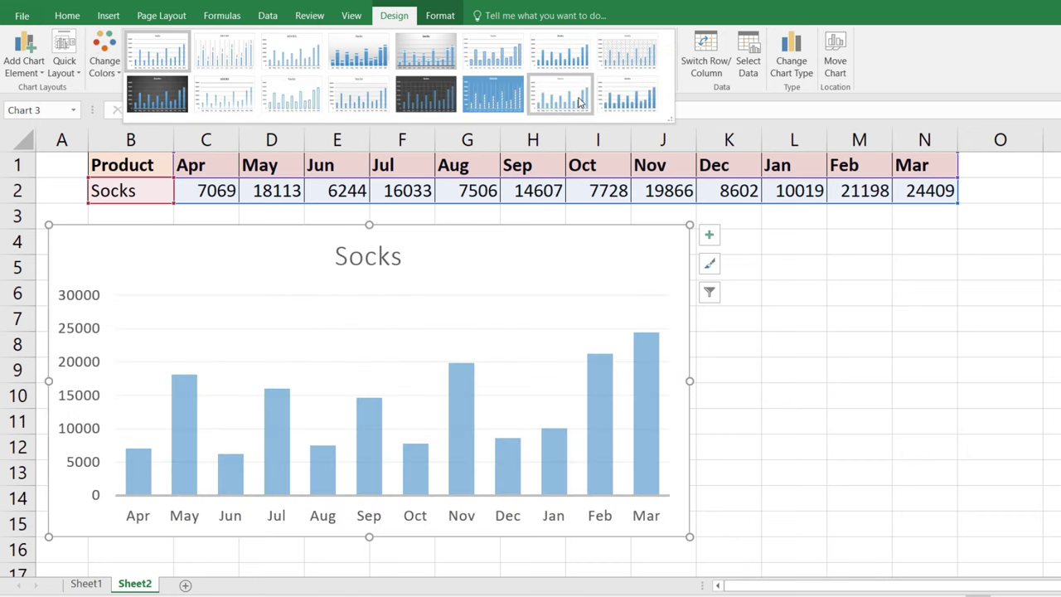
{"action": "left_click", "coordinate": [627, 99]}
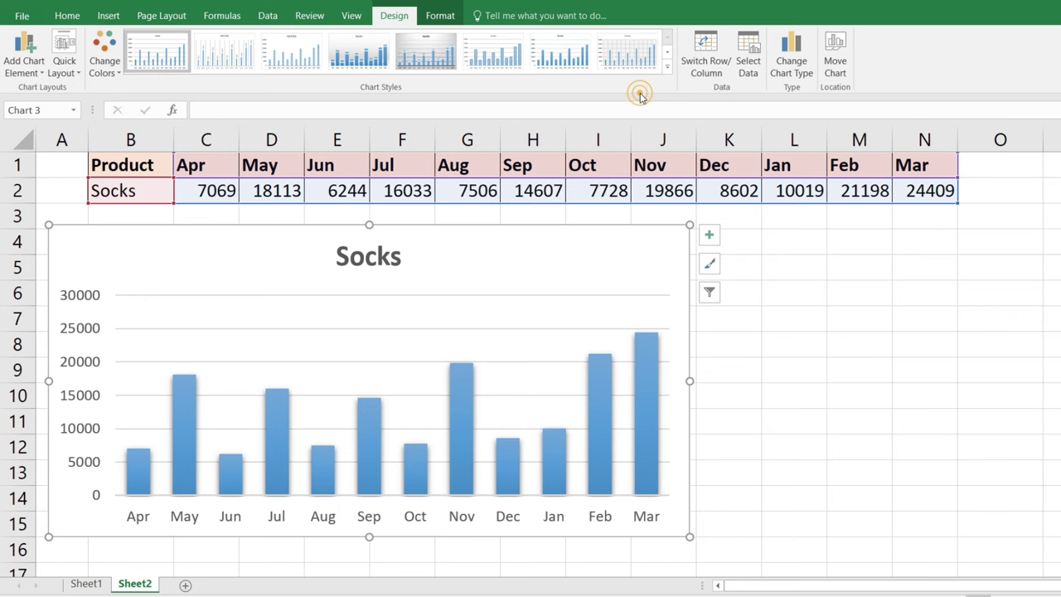
{"action": "left_click", "coordinate": [709, 263]}
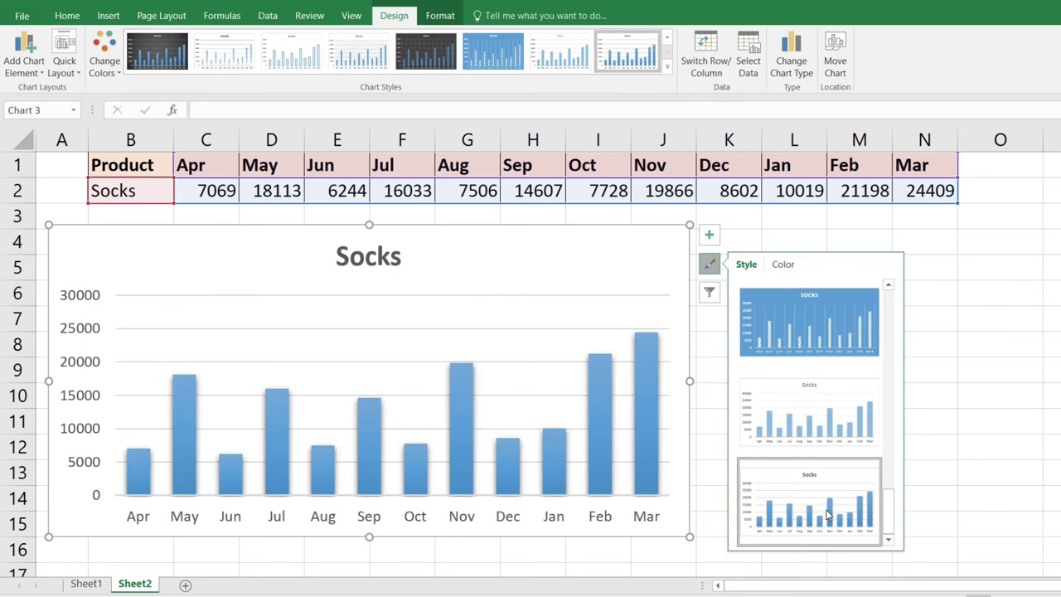
{"action": "scroll", "coordinate": [808, 513], "scroll_direction": "up", "scroll_amount": 5}
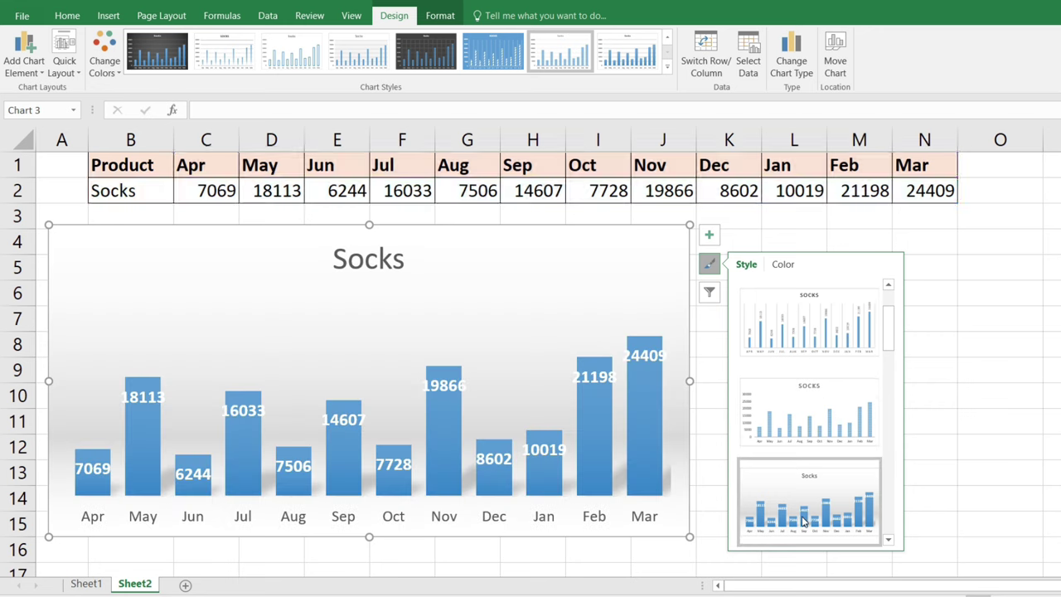
{"action": "scroll", "coordinate": [802, 520], "scroll_direction": "down", "scroll_amount": 5}
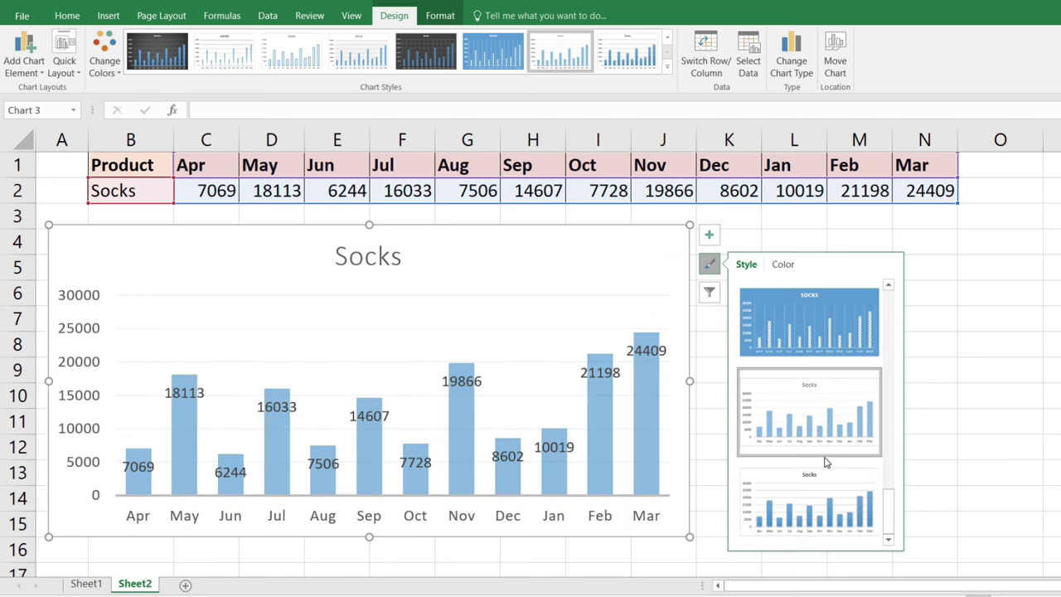
{"action": "left_click", "coordinate": [810, 504]}
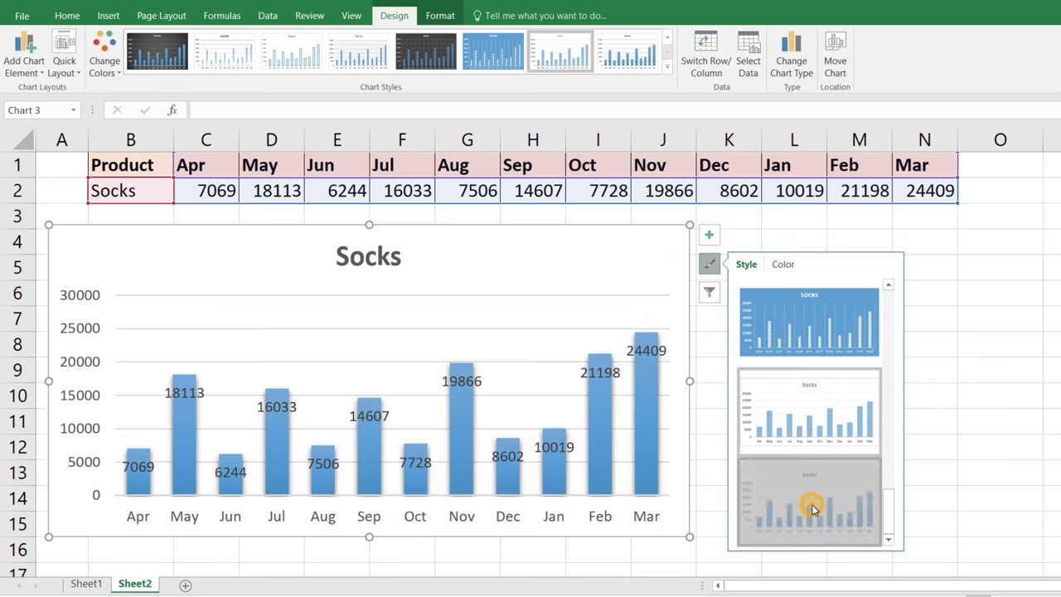
{"action": "left_click", "coordinate": [926, 357]}
{"action": "left_click", "coordinate": [524, 243]}
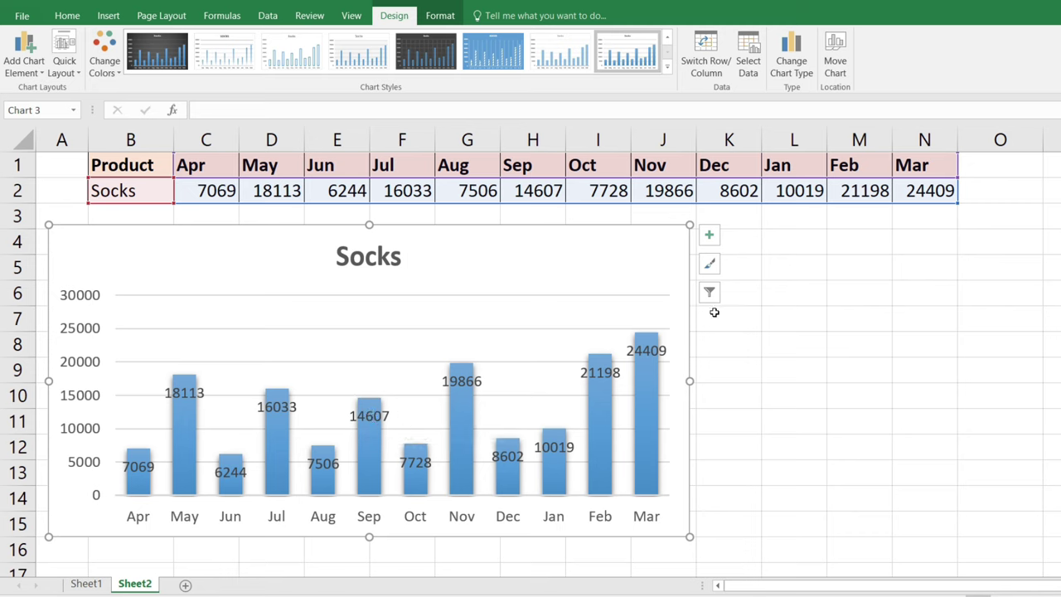
Step: Set the Socks chart's data labels to Outside End, above each monthly column
{"action": "left_click", "coordinate": [709, 236]}
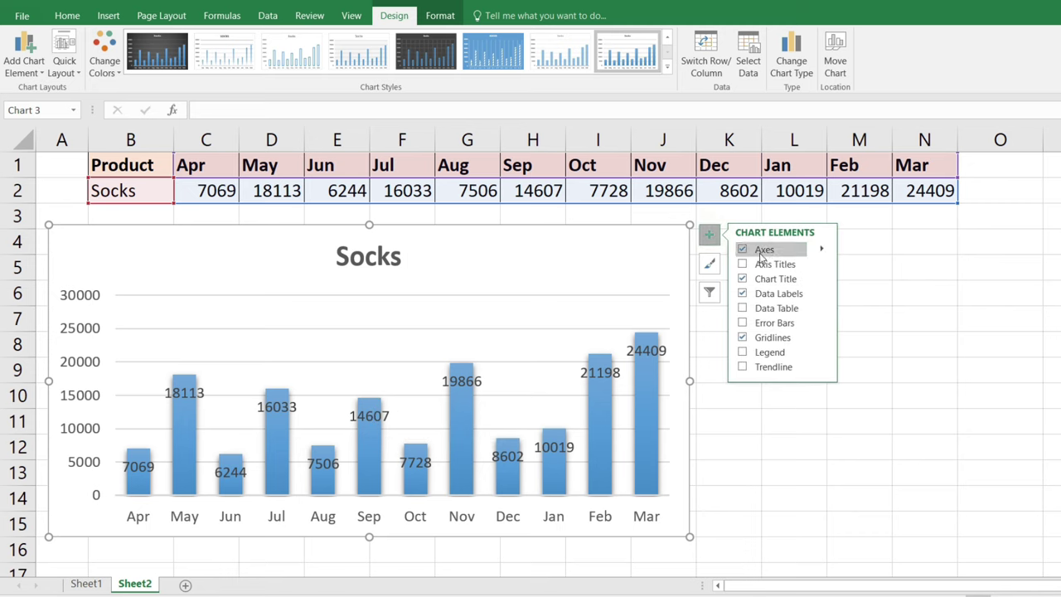
{"action": "left_click", "coordinate": [743, 294]}
{"action": "left_click", "coordinate": [742, 295]}
{"action": "left_click", "coordinate": [818, 294]}
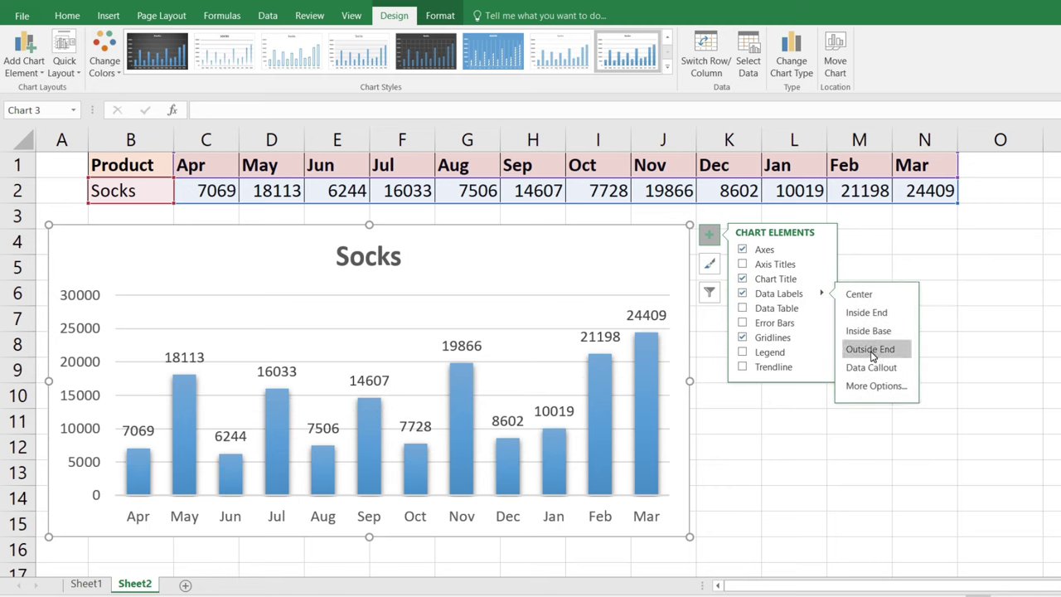
{"action": "left_click", "coordinate": [870, 348]}
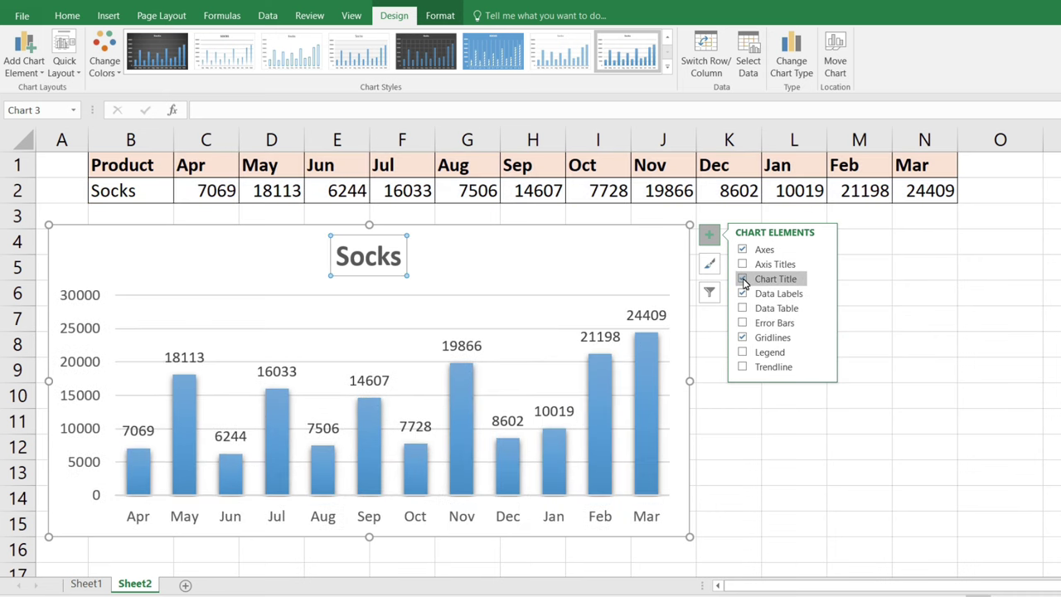
{"action": "left_click", "coordinate": [509, 280]}
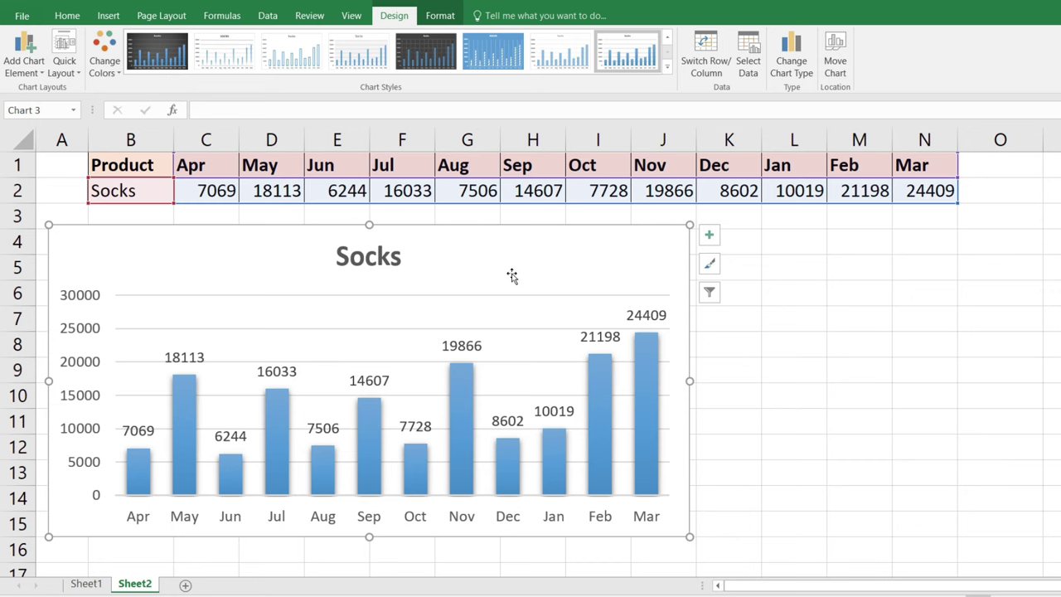
{"action": "left_click", "coordinate": [73, 80]}
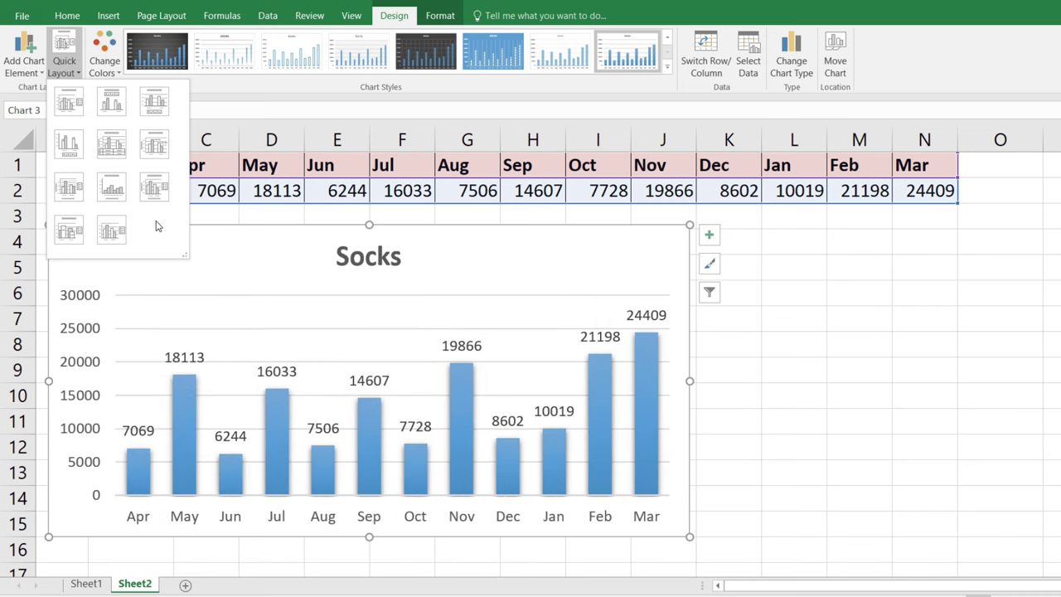
Step: Apply the green colour set and fill the Socks series bars with bright green
{"action": "left_click", "coordinate": [104, 61]}
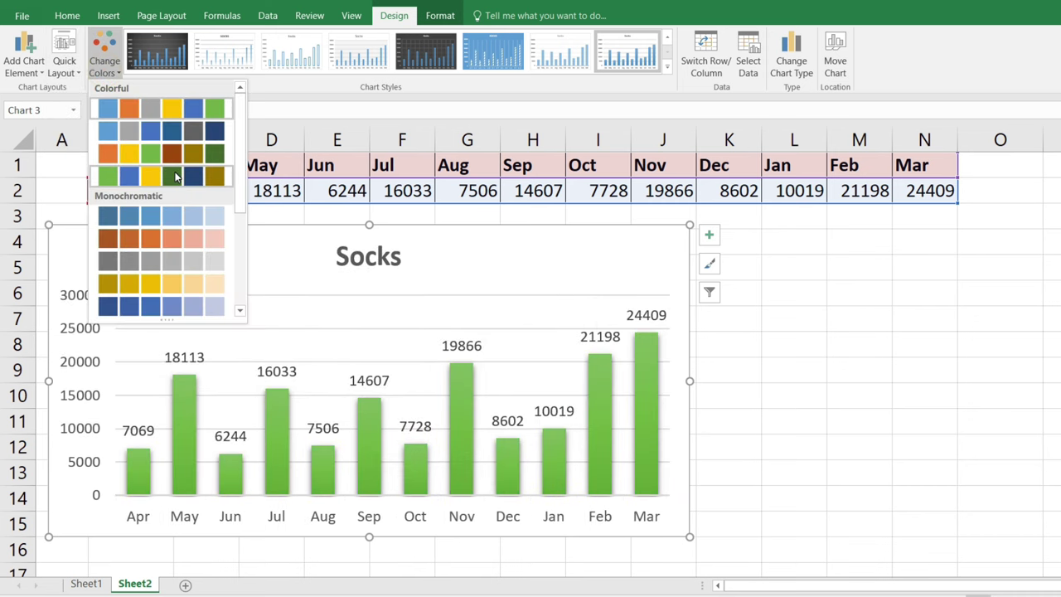
{"action": "left_click", "coordinate": [176, 177]}
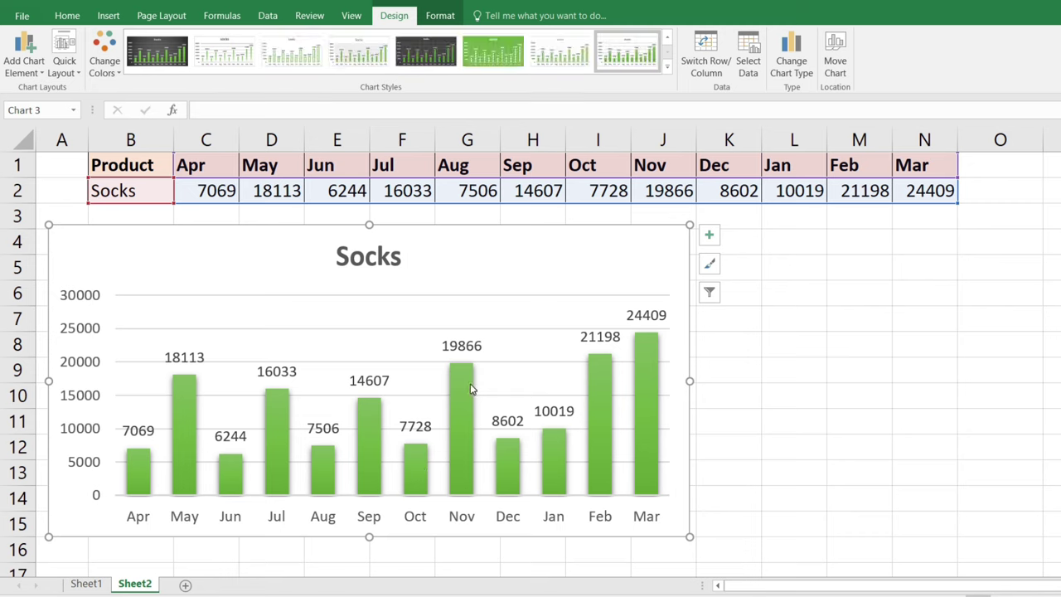
{"action": "mouse_move", "coordinate": [462, 380]}
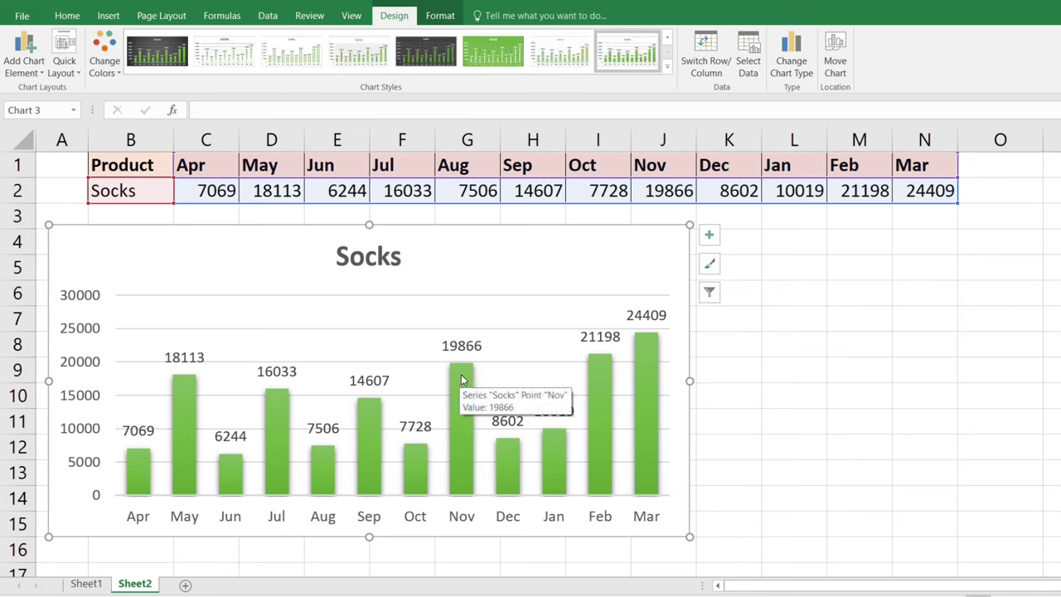
{"action": "left_click", "coordinate": [462, 382]}
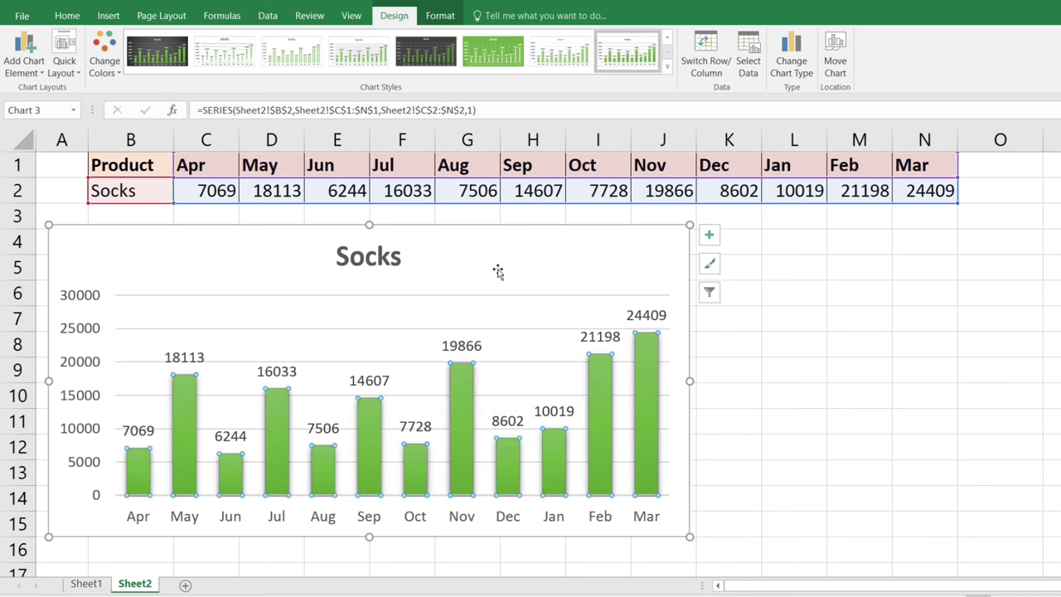
{"action": "left_click", "coordinate": [440, 15]}
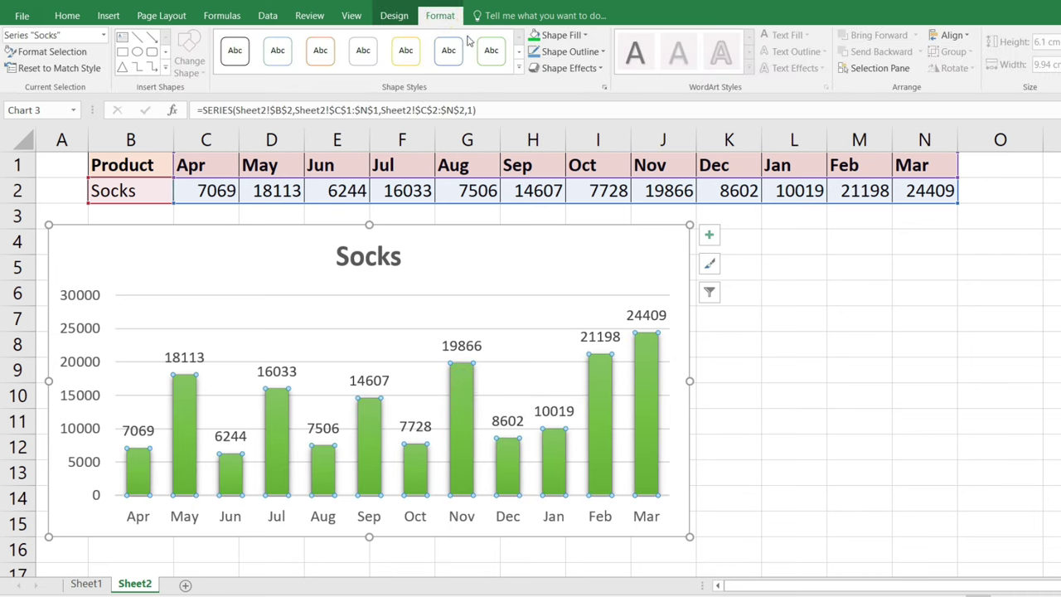
{"action": "left_click", "coordinate": [583, 34]}
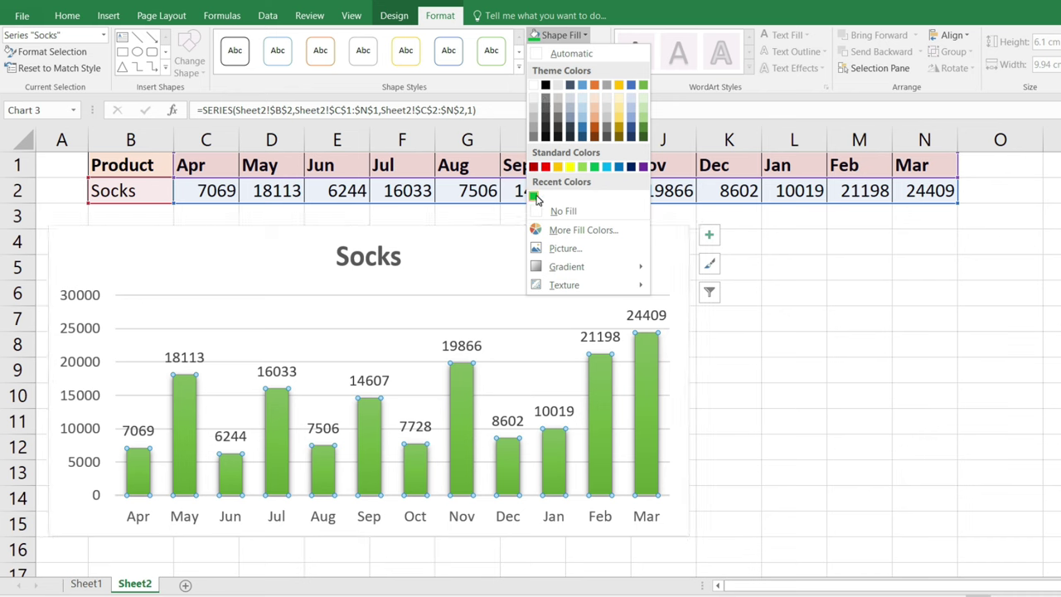
{"action": "left_click", "coordinate": [535, 198]}
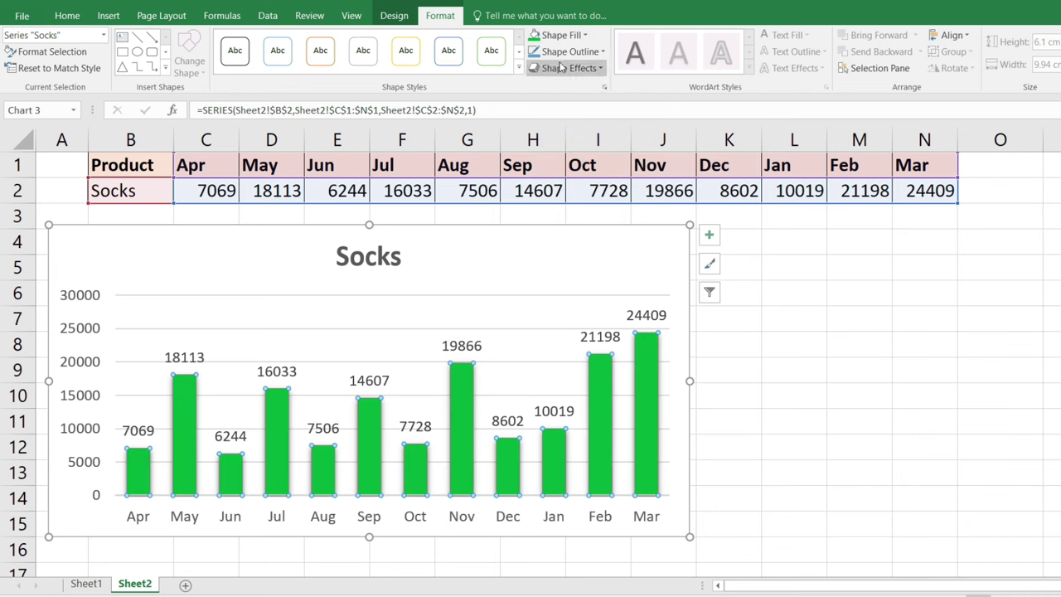
{"action": "left_click", "coordinate": [584, 35]}
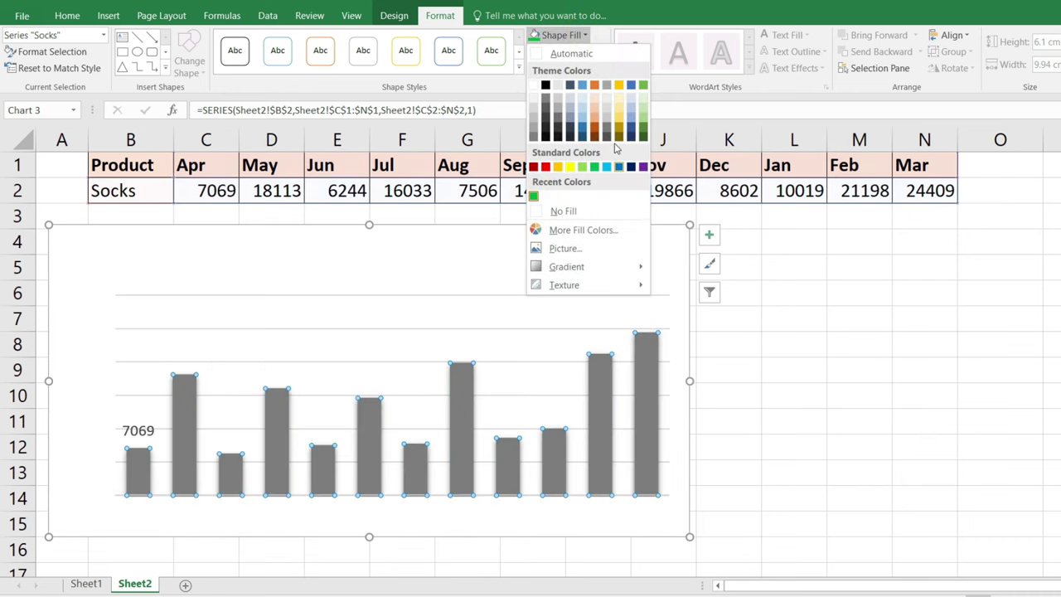
{"action": "left_click", "coordinate": [516, 363]}
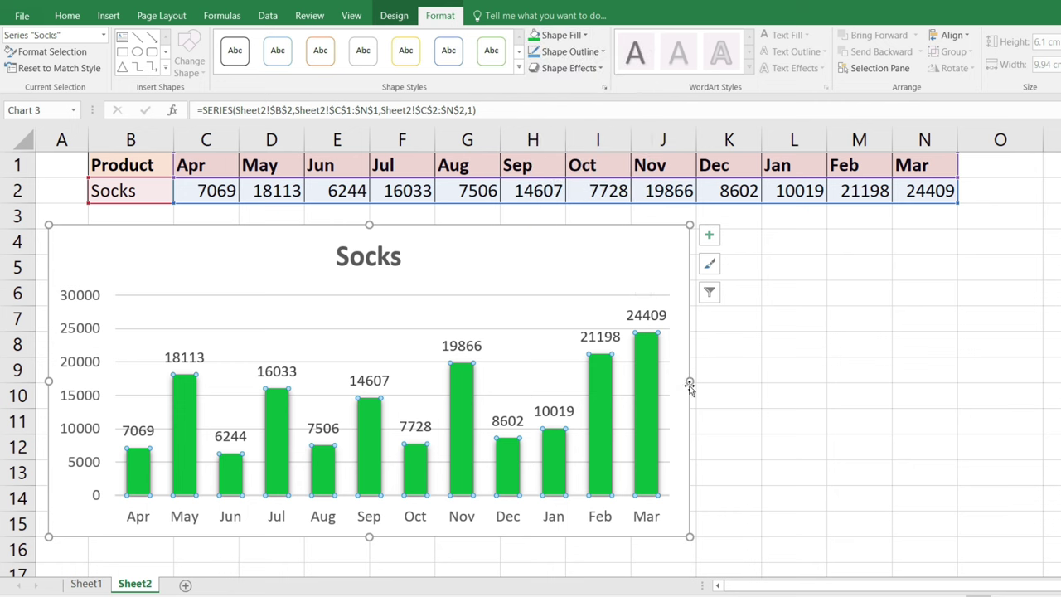
Step: Drag the chart's right edge inward to make it slightly narrower
{"action": "left_click_drag", "start_coordinate": [689, 381], "coordinate": [584, 382]}
{"action": "left_click", "coordinate": [483, 240]}
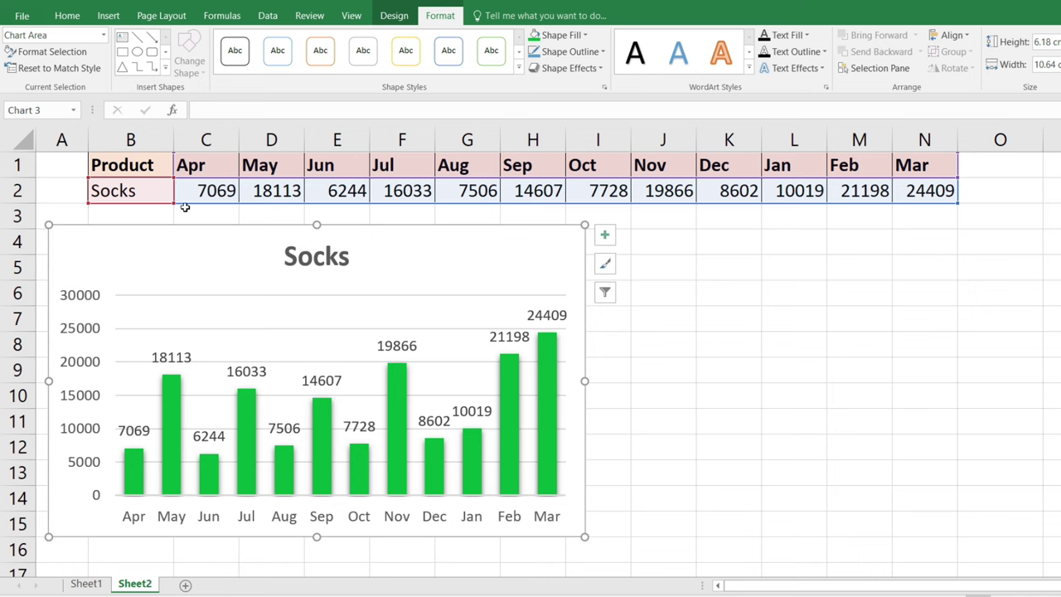
{"action": "left_click", "coordinate": [158, 193]}
Step: Pick Coat, Jacket, Coat, then Jeans from B2's product dropdown to update the row and chart
{"action": "left_click", "coordinate": [179, 194]}
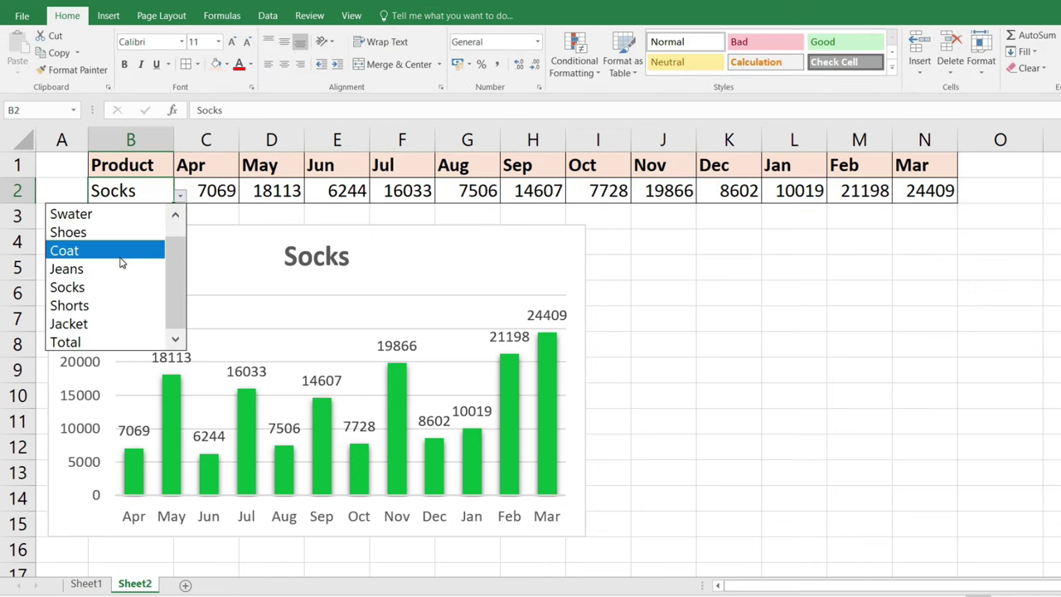
{"action": "left_click", "coordinate": [120, 256]}
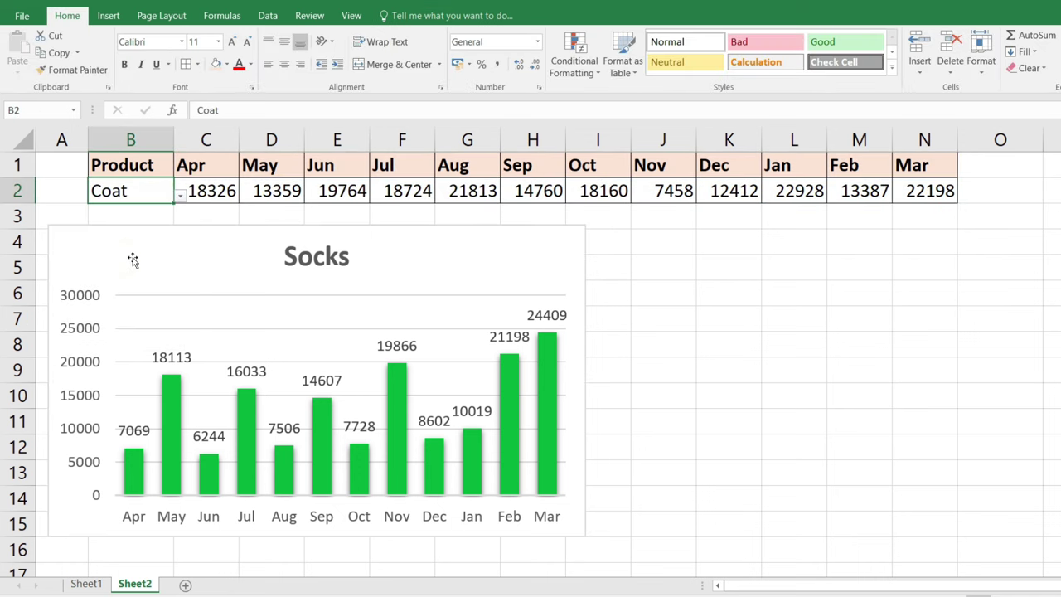
{"action": "left_click", "coordinate": [179, 197]}
{"action": "left_click", "coordinate": [116, 323]}
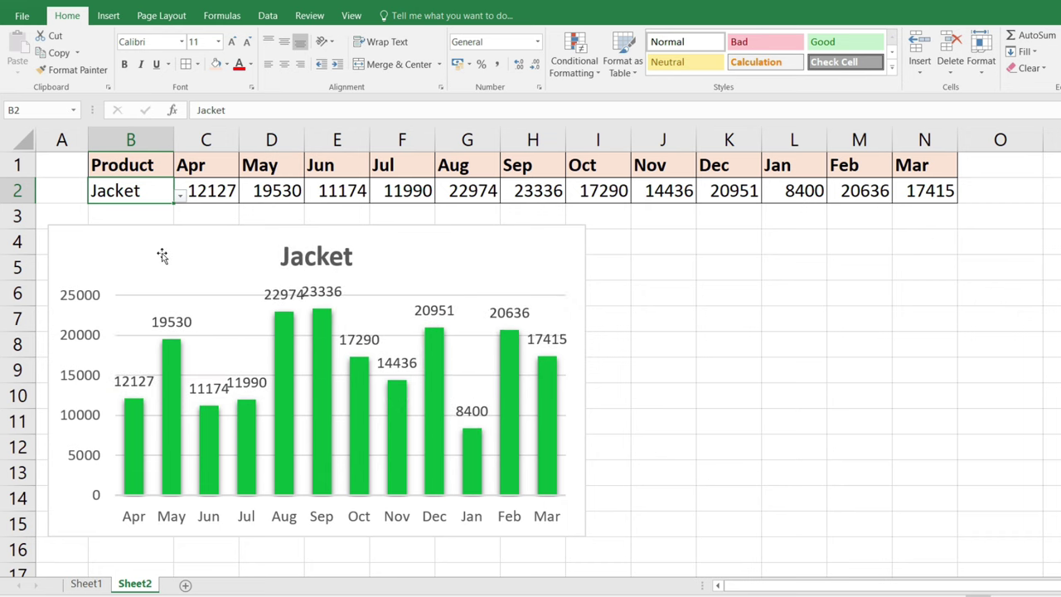
{"action": "left_click", "coordinate": [179, 196]}
{"action": "left_click", "coordinate": [125, 251]}
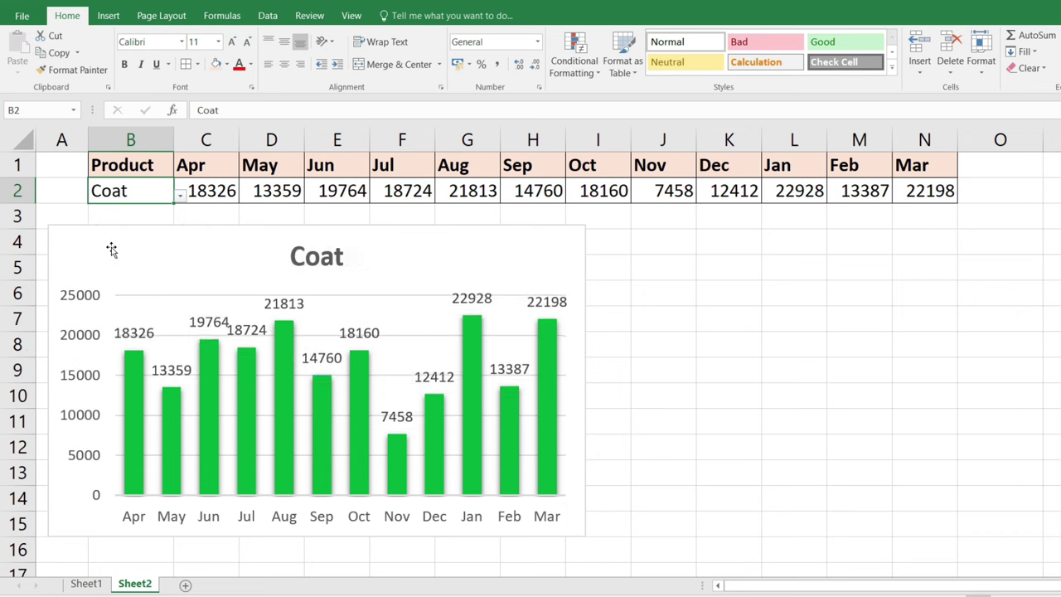
{"action": "left_click", "coordinate": [179, 197]}
{"action": "left_click", "coordinate": [104, 269]}
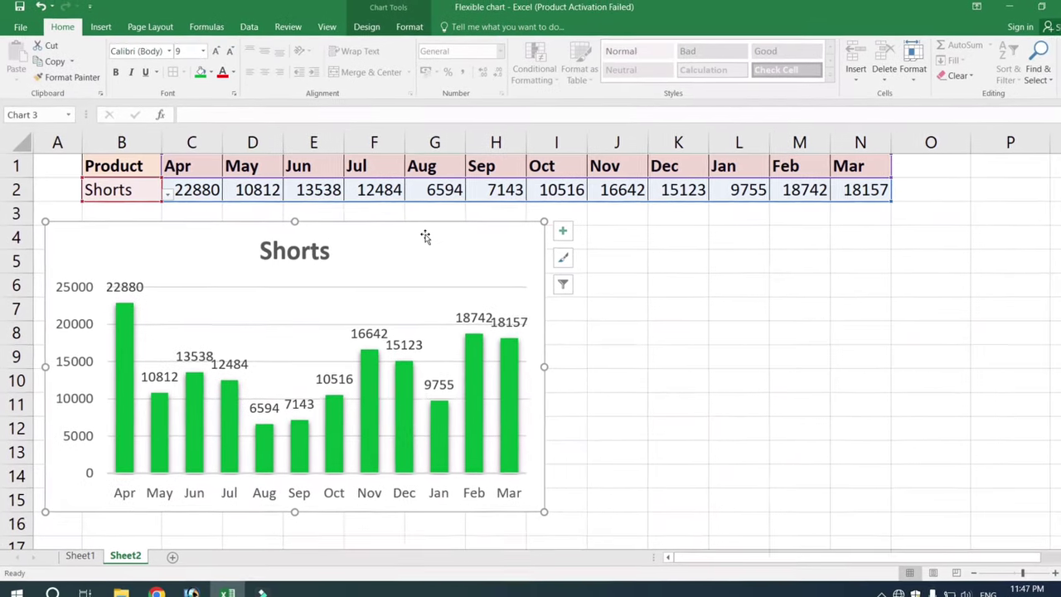
Step: Duplicate the Shorts column chart with Ctrl+D, place it beside the original, and change the copy to 3-D Pie
{"action": "key", "text": "ctrl+d"}
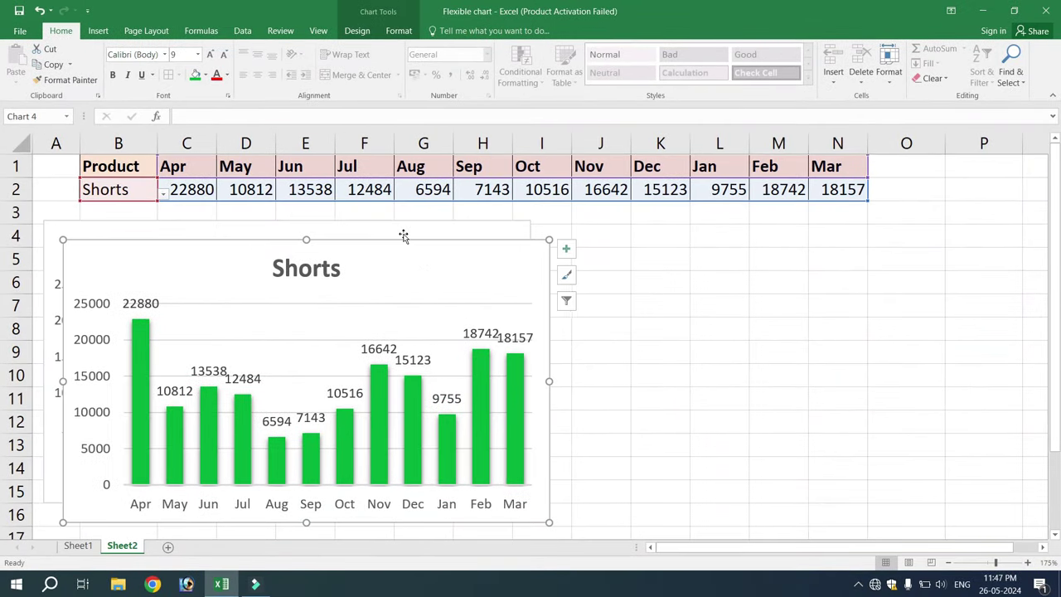
{"action": "left_click_drag", "start_coordinate": [409, 252], "coordinate": [890, 231]}
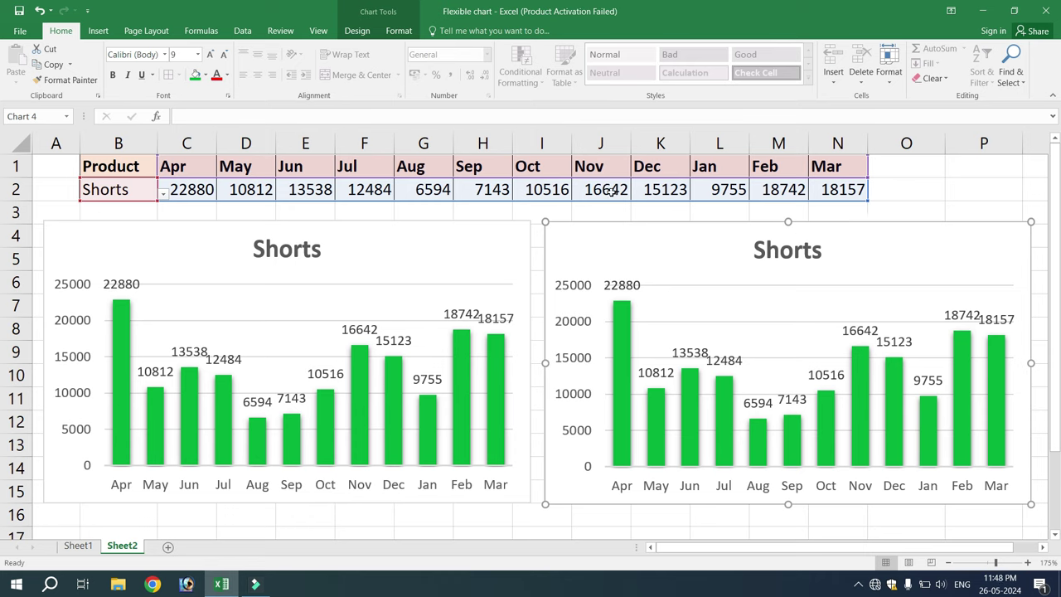
{"action": "left_click", "coordinate": [358, 33]}
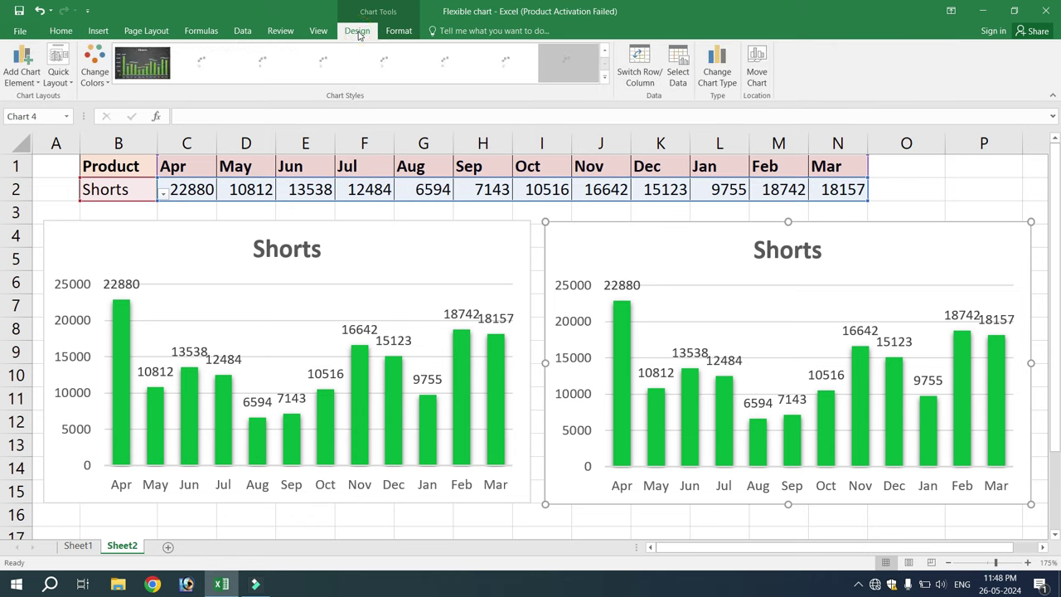
{"action": "left_click", "coordinate": [718, 63]}
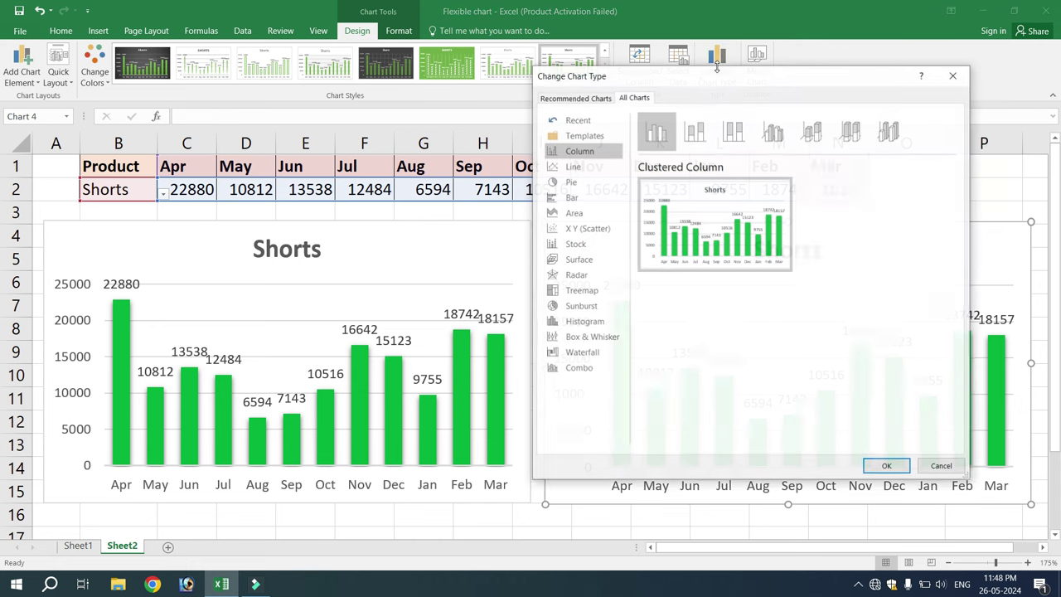
{"action": "left_click", "coordinate": [595, 184]}
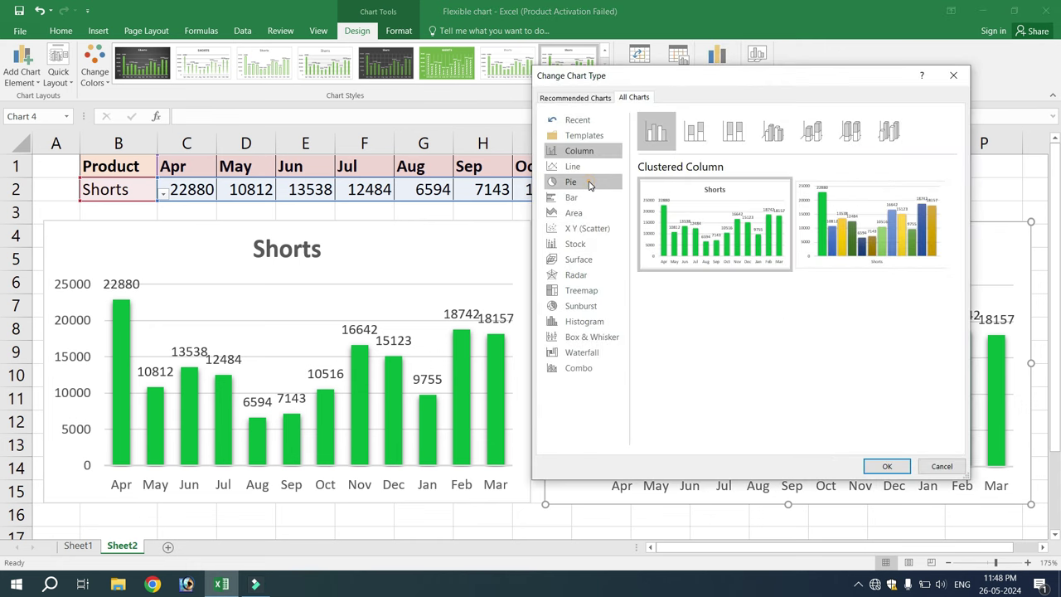
{"action": "left_click", "coordinate": [695, 132]}
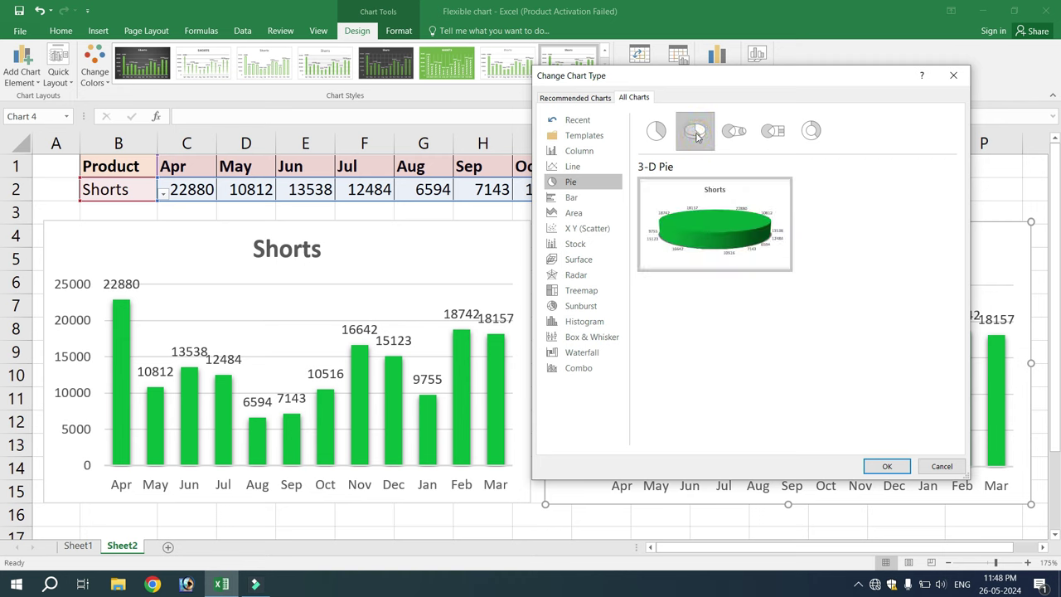
{"action": "mouse_move", "coordinate": [706, 254]}
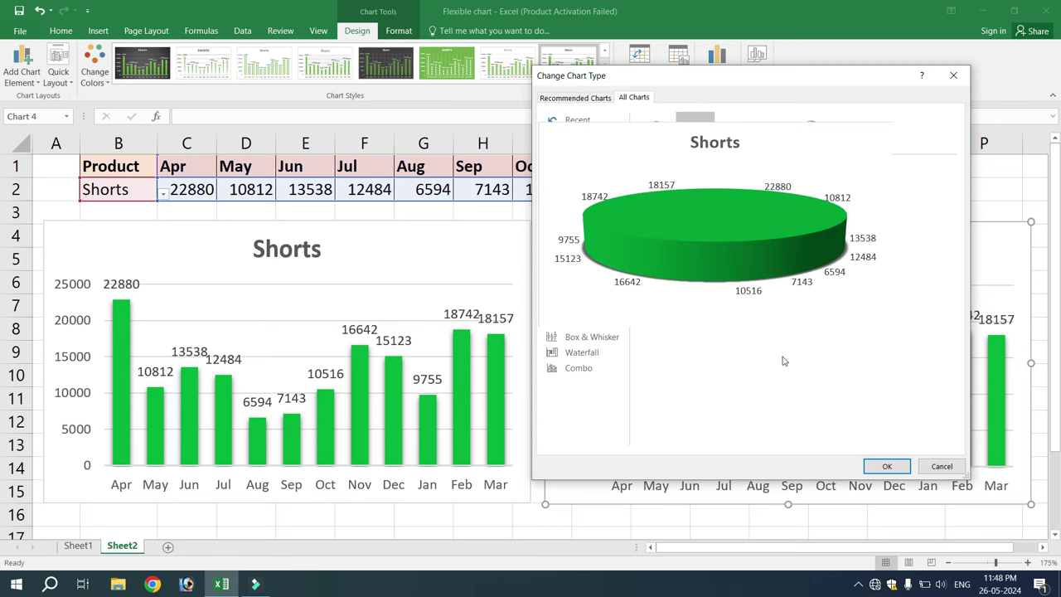
{"action": "left_click", "coordinate": [886, 466]}
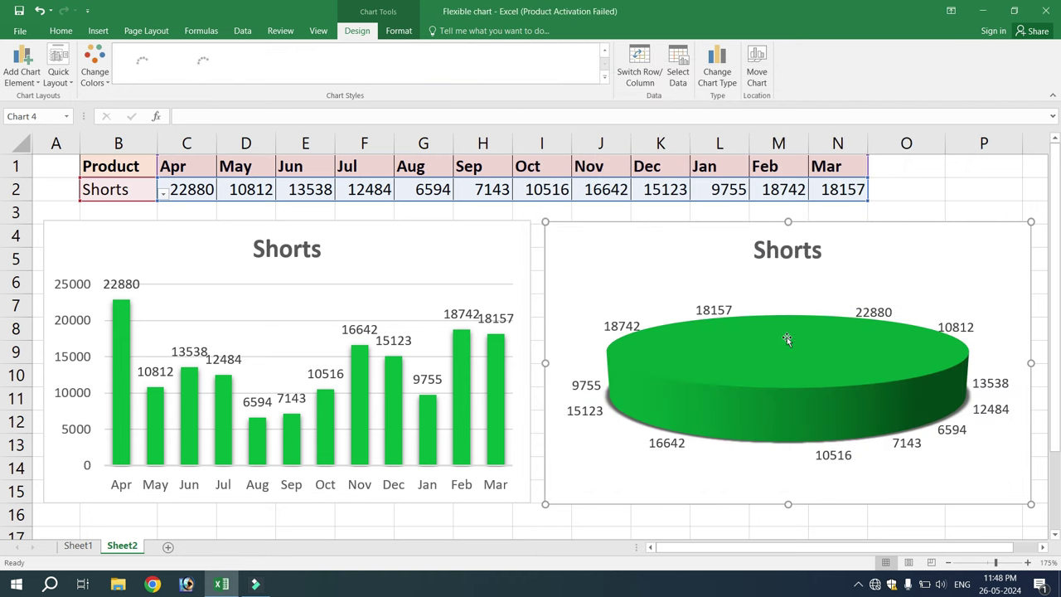
Step: Give the pie the last chart style with month-and-value labels, then apply the Colorful palette
{"action": "left_click", "coordinate": [210, 63]}
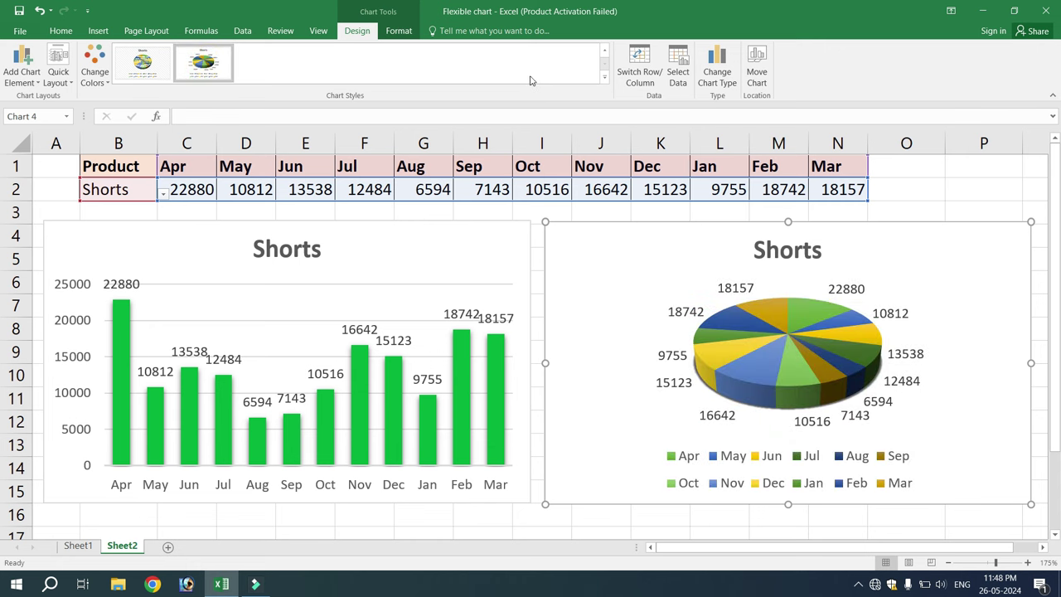
{"action": "left_click", "coordinate": [604, 77]}
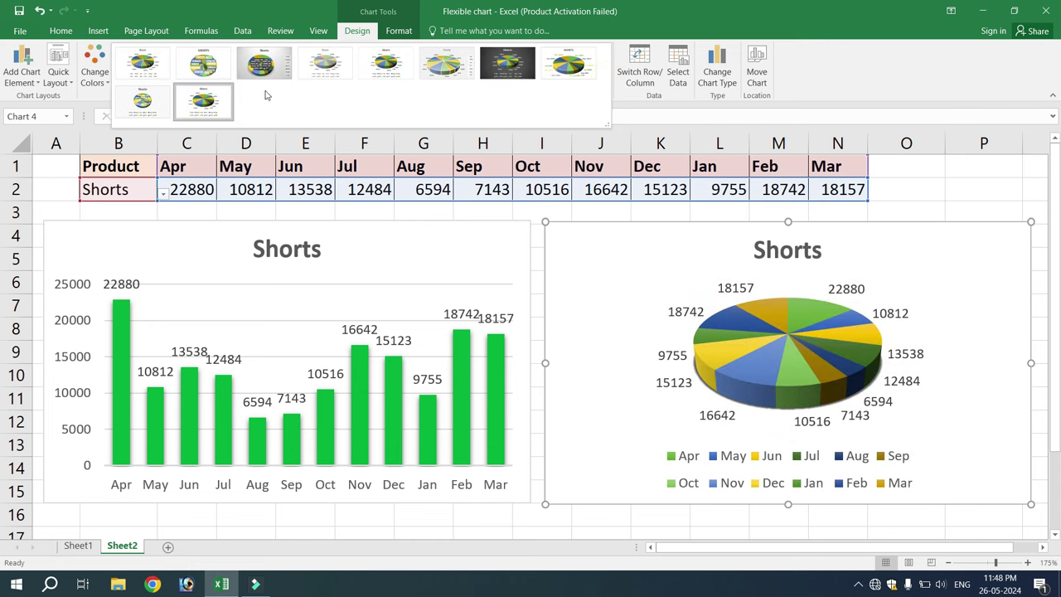
{"action": "left_click", "coordinate": [568, 63]}
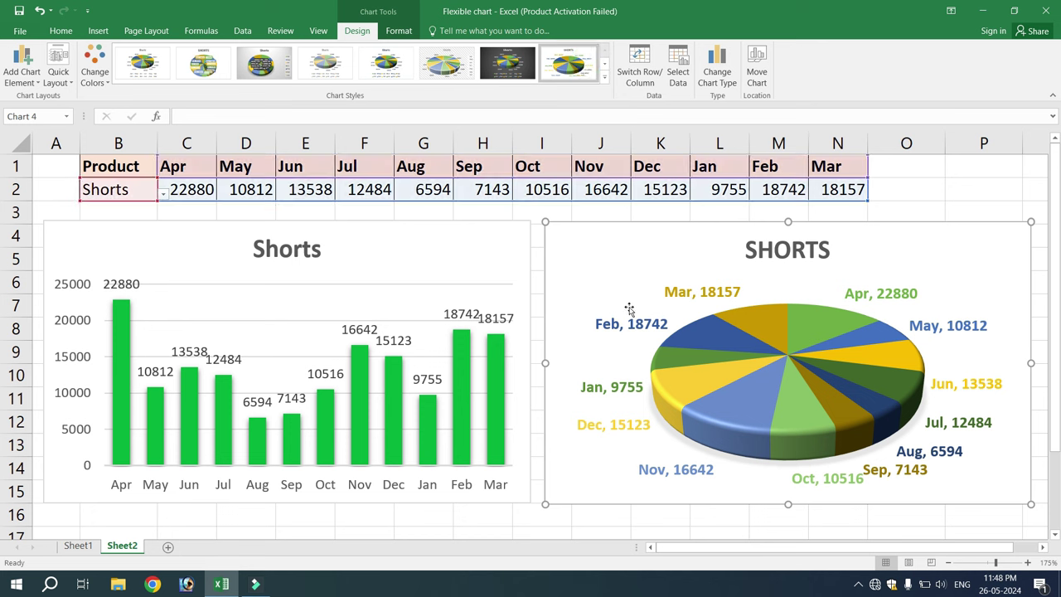
{"action": "left_click", "coordinate": [94, 73]}
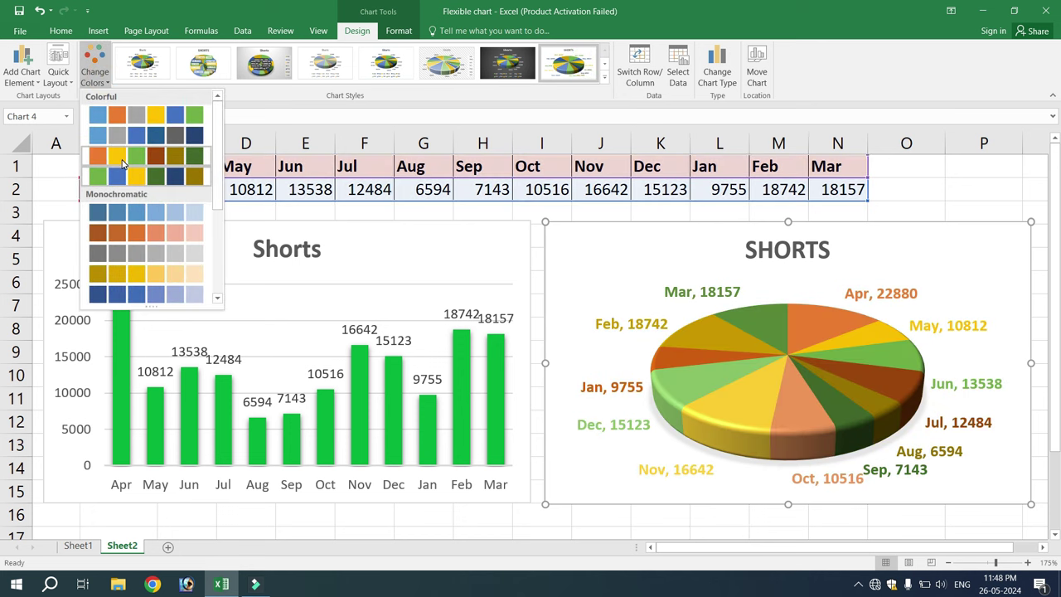
{"action": "left_click", "coordinate": [122, 163]}
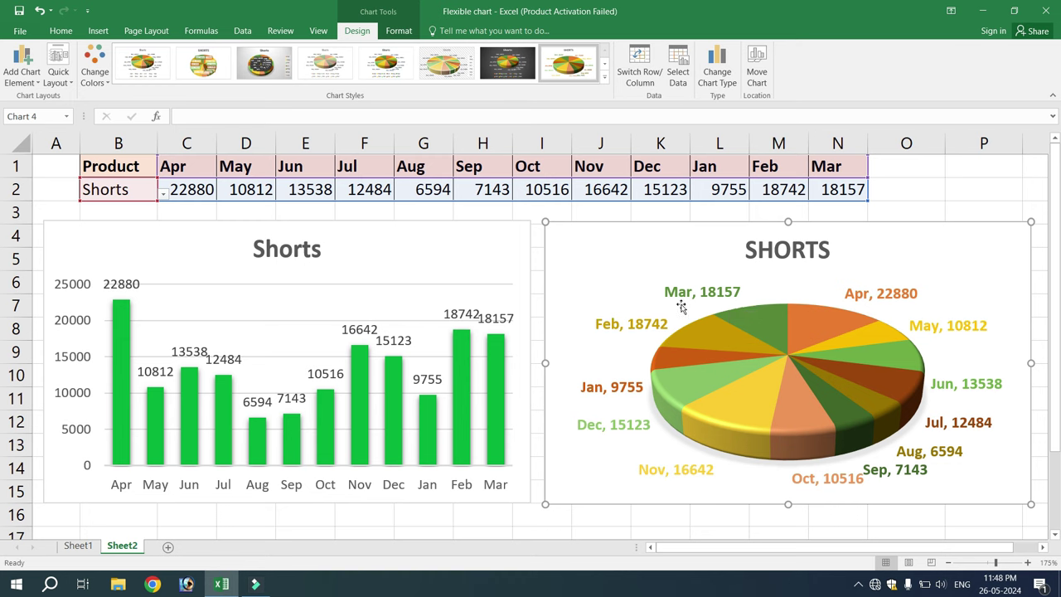
Step: Pick Shoes, Shorts, Jacket, then Total in B2's product dropdown
{"action": "left_click", "coordinate": [164, 192]}
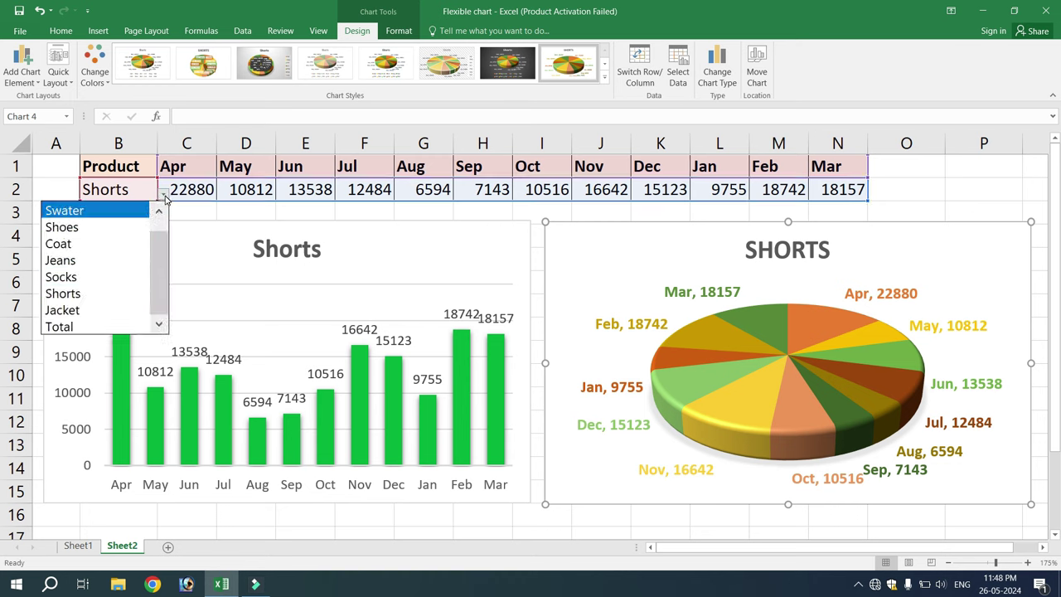
{"action": "left_click", "coordinate": [80, 228]}
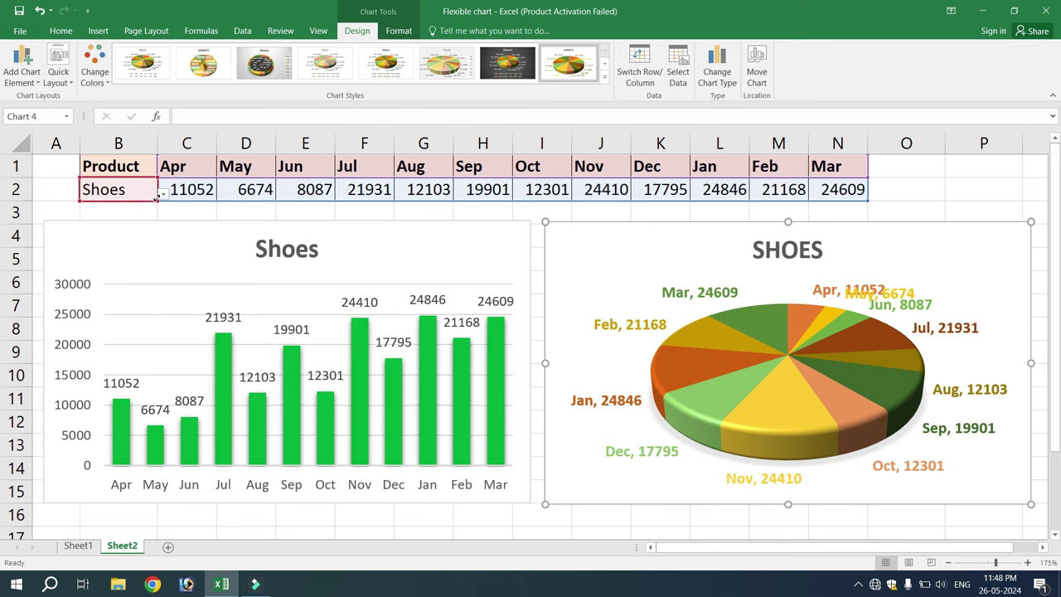
{"action": "left_click", "coordinate": [162, 193]}
{"action": "left_click", "coordinate": [97, 294]}
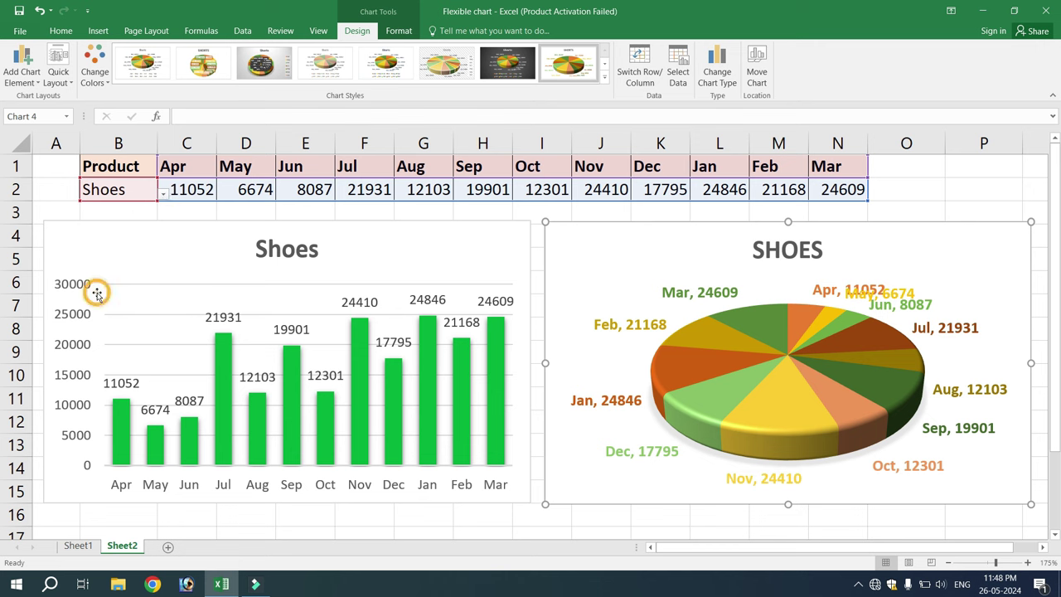
{"action": "left_click", "coordinate": [163, 193]}
{"action": "left_click", "coordinate": [73, 309]}
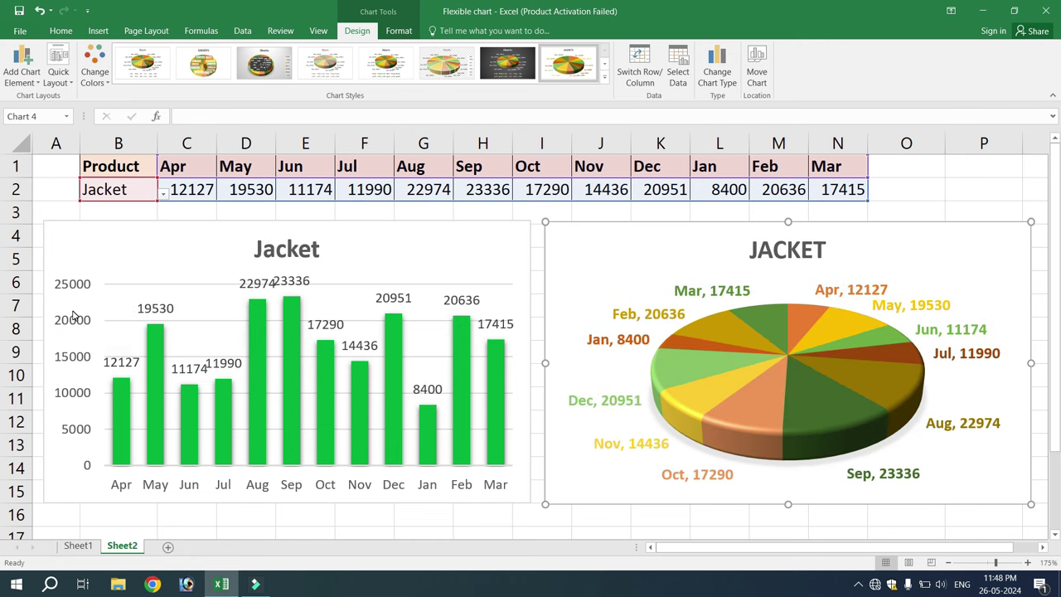
{"action": "left_click", "coordinate": [164, 194]}
{"action": "left_click", "coordinate": [79, 330]}
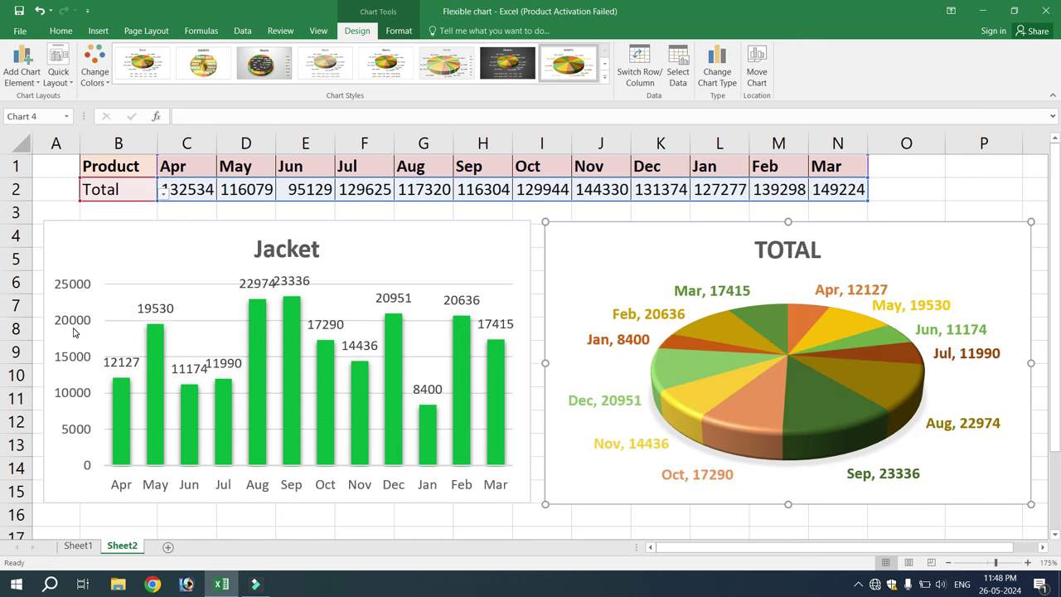
Step: Pick Jeans, Coat, Swater, and finally Socks in B2 so both charts show Socks
{"action": "left_click", "coordinate": [164, 192]}
{"action": "left_click", "coordinate": [149, 260]}
{"action": "left_click", "coordinate": [164, 193]}
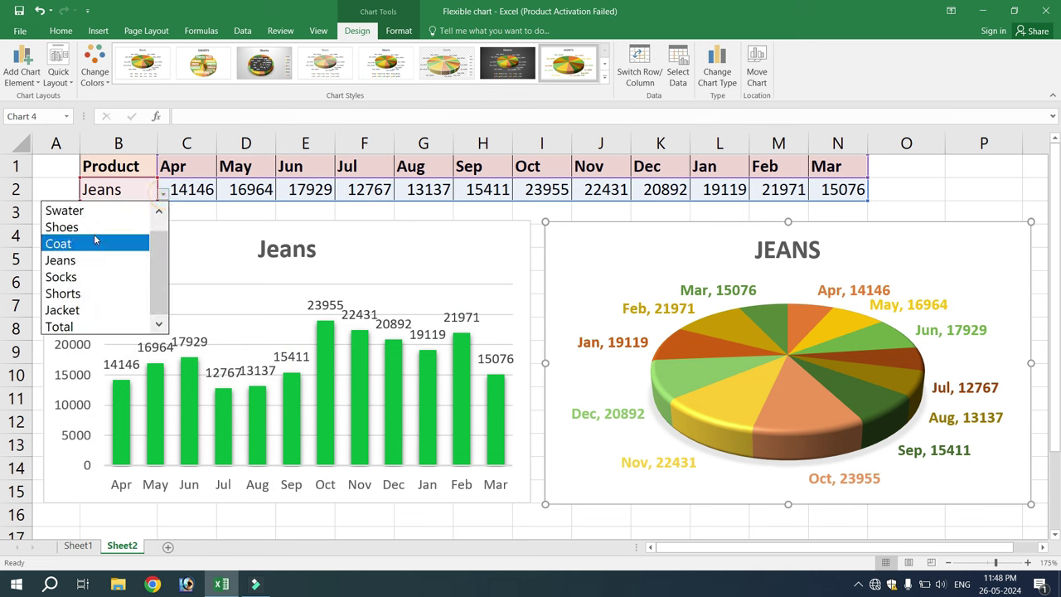
{"action": "left_click", "coordinate": [85, 243]}
{"action": "left_click", "coordinate": [160, 194]}
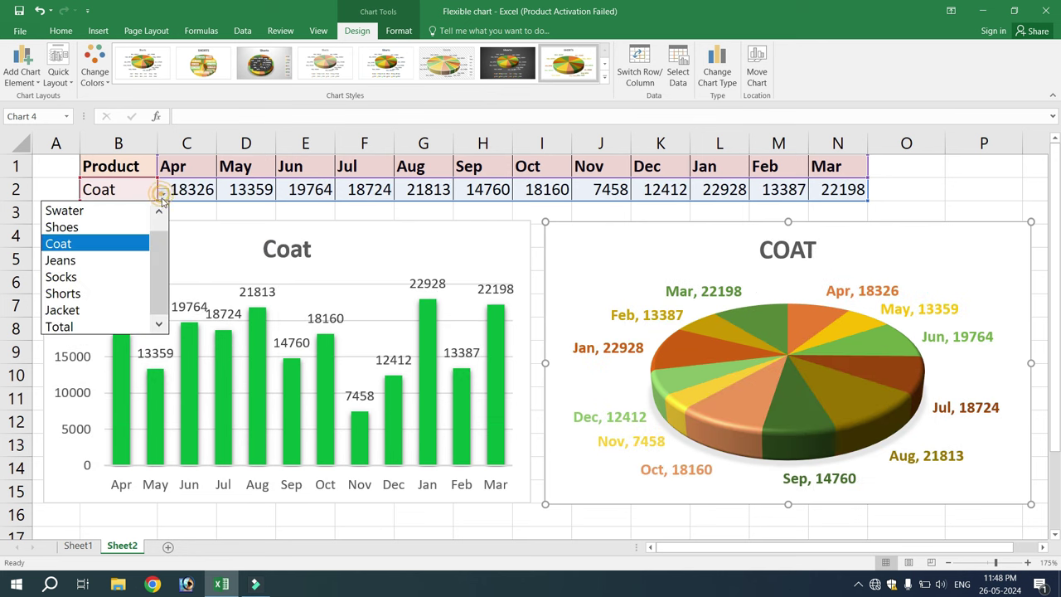
{"action": "left_click", "coordinate": [79, 211]}
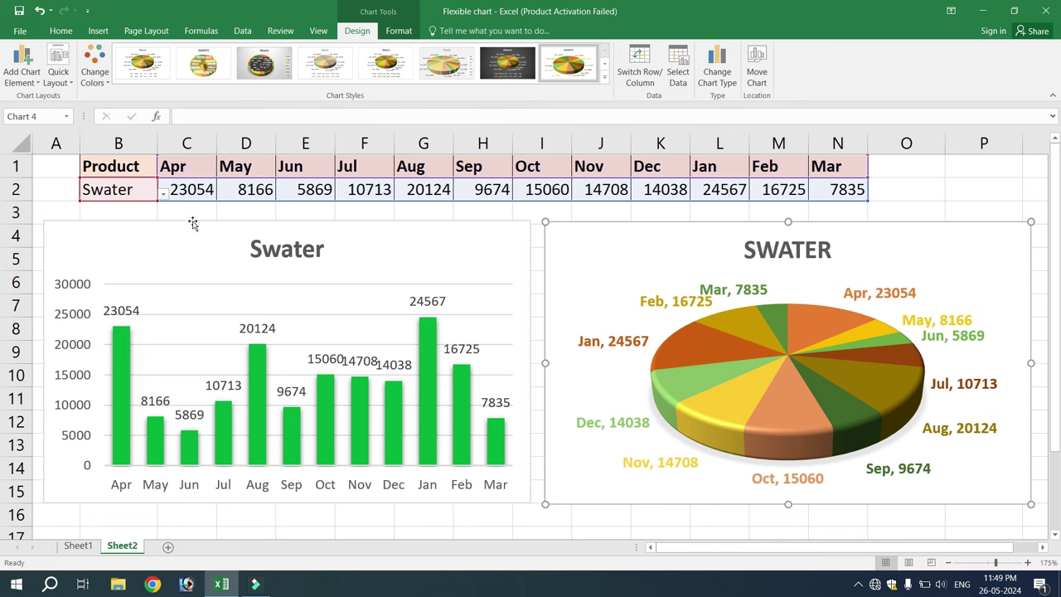
{"action": "left_click", "coordinate": [163, 192]}
{"action": "left_click", "coordinate": [104, 273]}
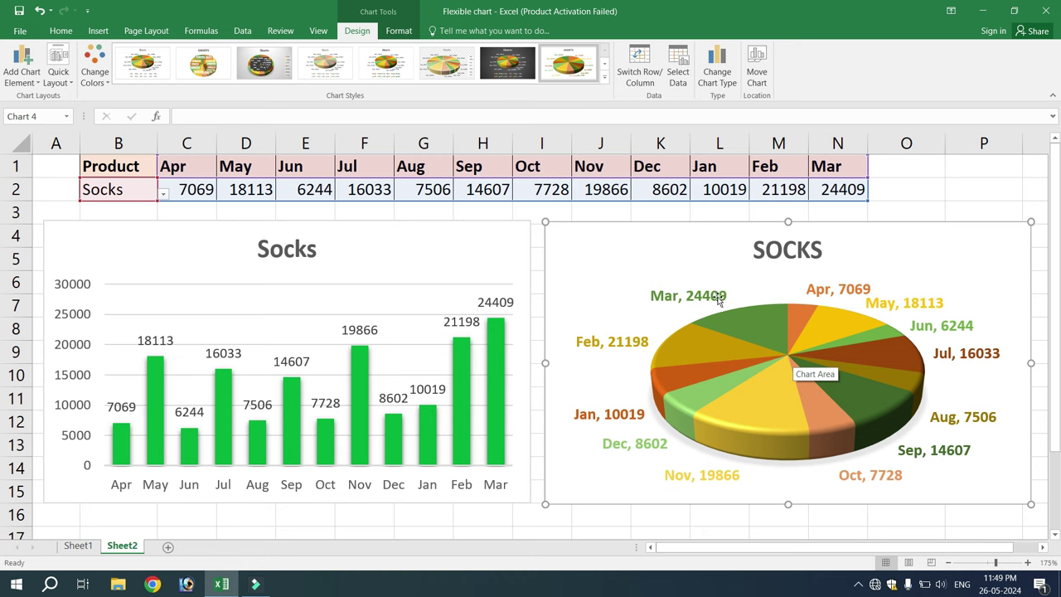
{"action": "mouse_move", "coordinate": [754, 324]}
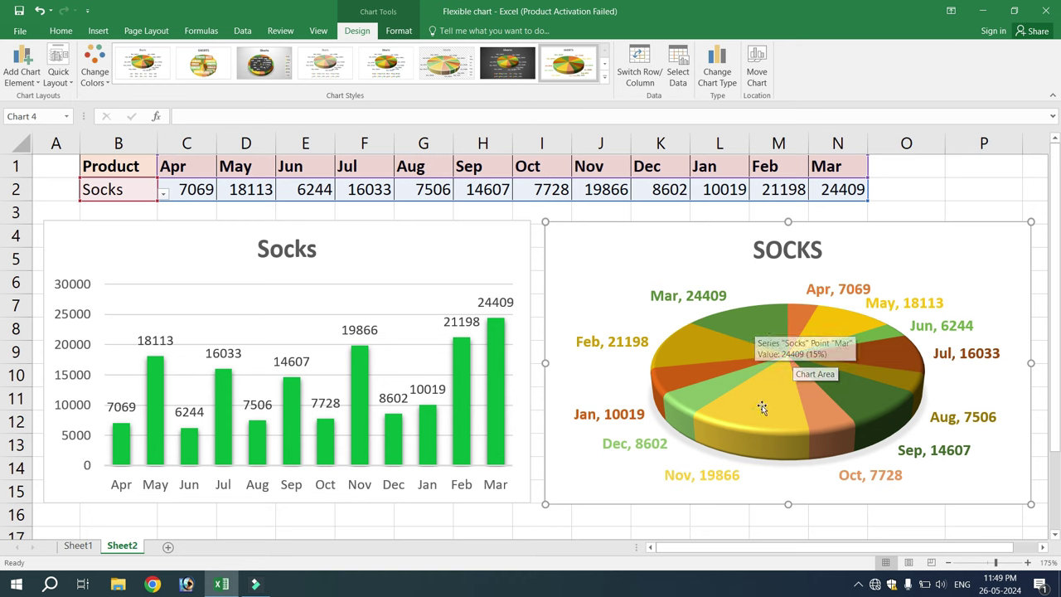
Step: Explode the pie's Mar slice 25% and set the first-slice angle to 223° so Mar faces front
{"action": "left_click", "coordinate": [758, 324]}
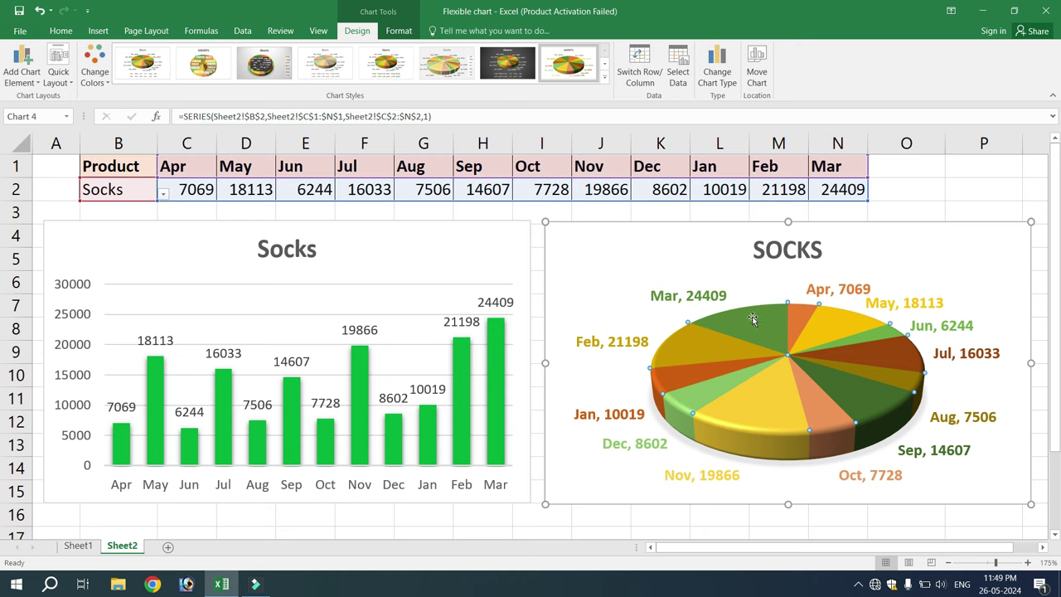
{"action": "left_click", "coordinate": [751, 318]}
{"action": "double_click", "coordinate": [752, 318]}
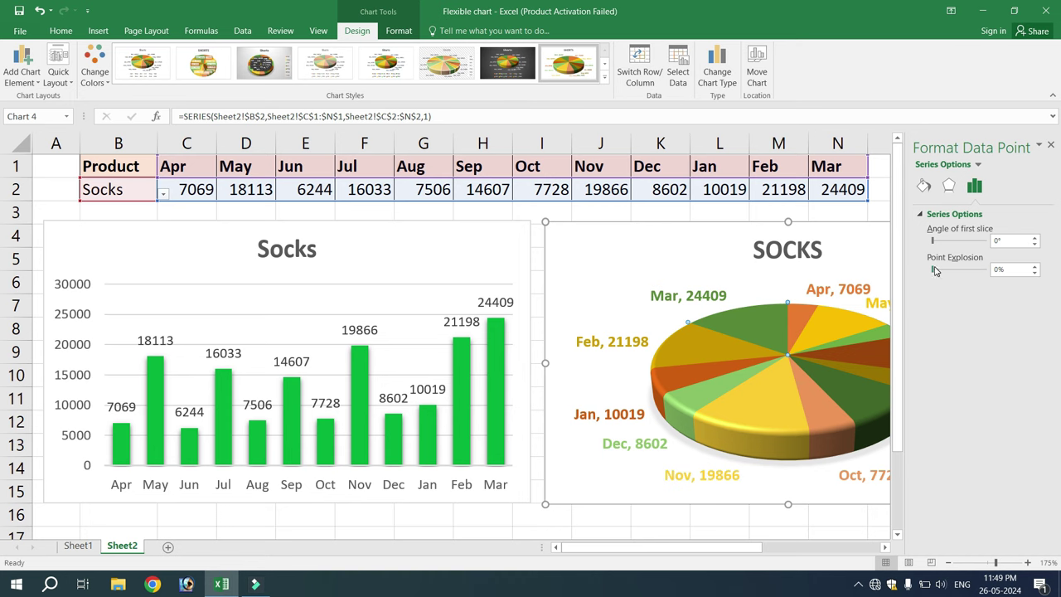
{"action": "left_click_drag", "start_coordinate": [933, 272], "coordinate": [936, 272]}
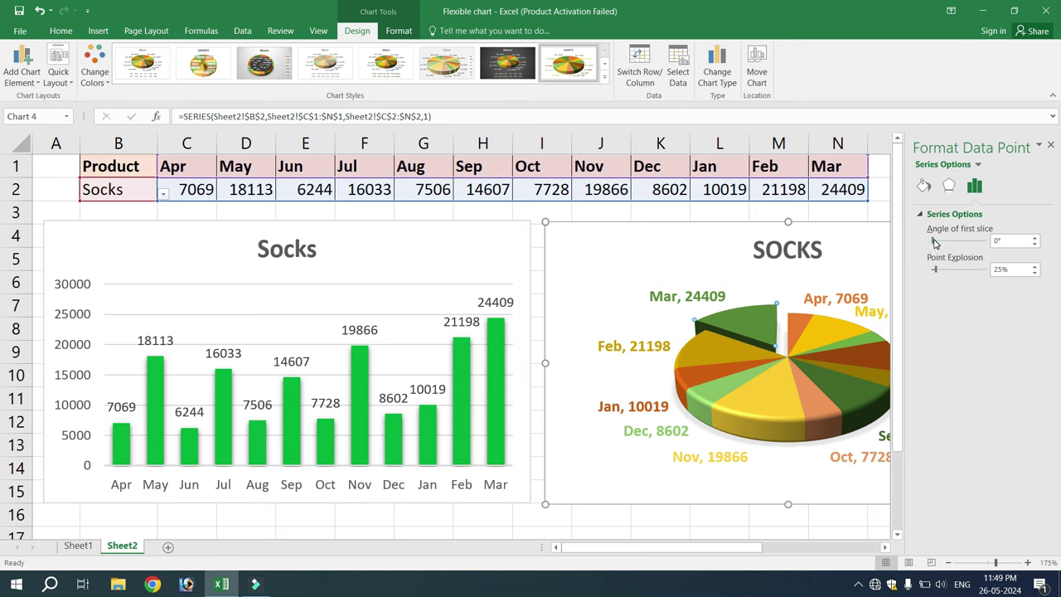
{"action": "left_click_drag", "start_coordinate": [934, 242], "coordinate": [956, 242]}
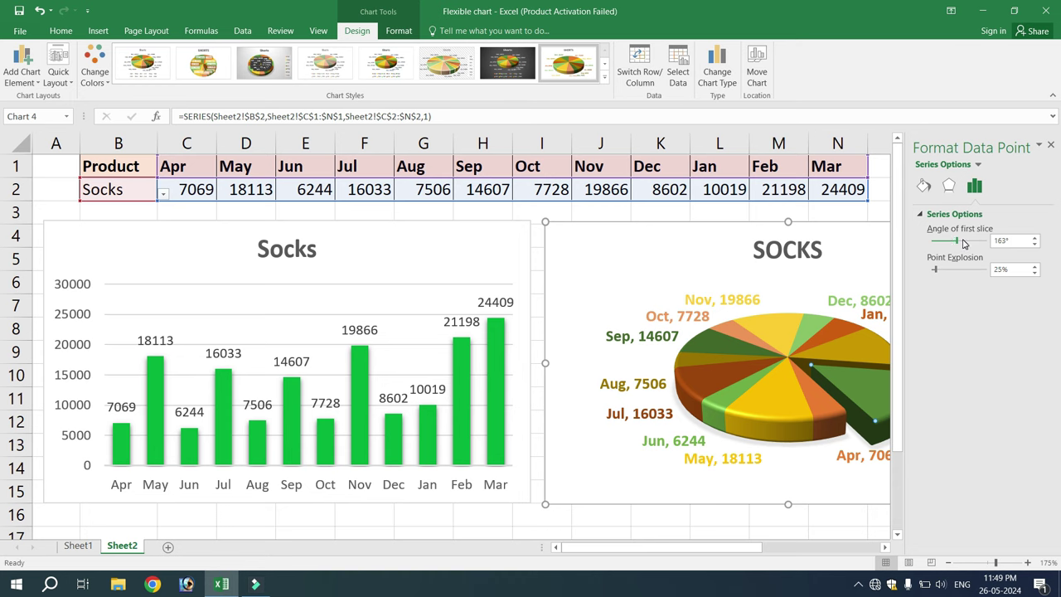
{"action": "left_click_drag", "start_coordinate": [963, 243], "coordinate": [967, 242]}
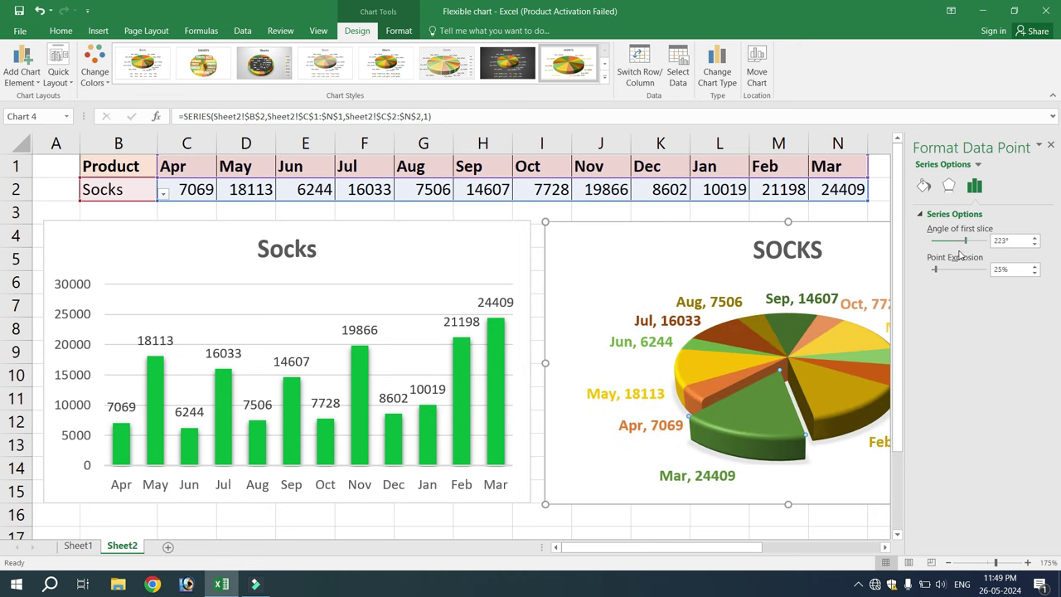
{"action": "left_click", "coordinate": [1050, 145]}
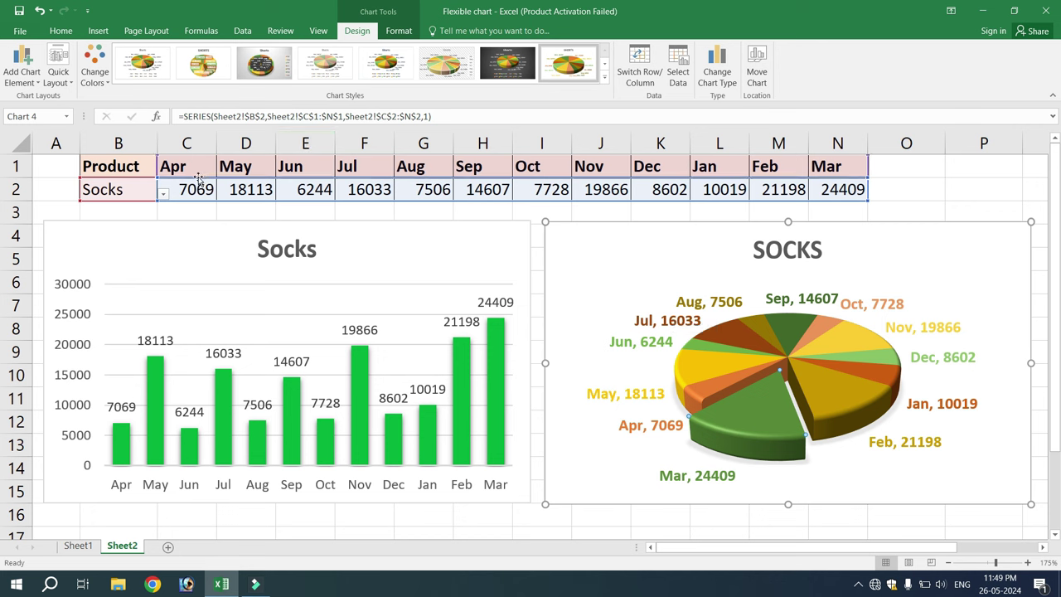
Step: Pick Coat, then Shorts, in B2's product dropdown
{"action": "left_click", "coordinate": [163, 193]}
{"action": "left_click", "coordinate": [89, 245]}
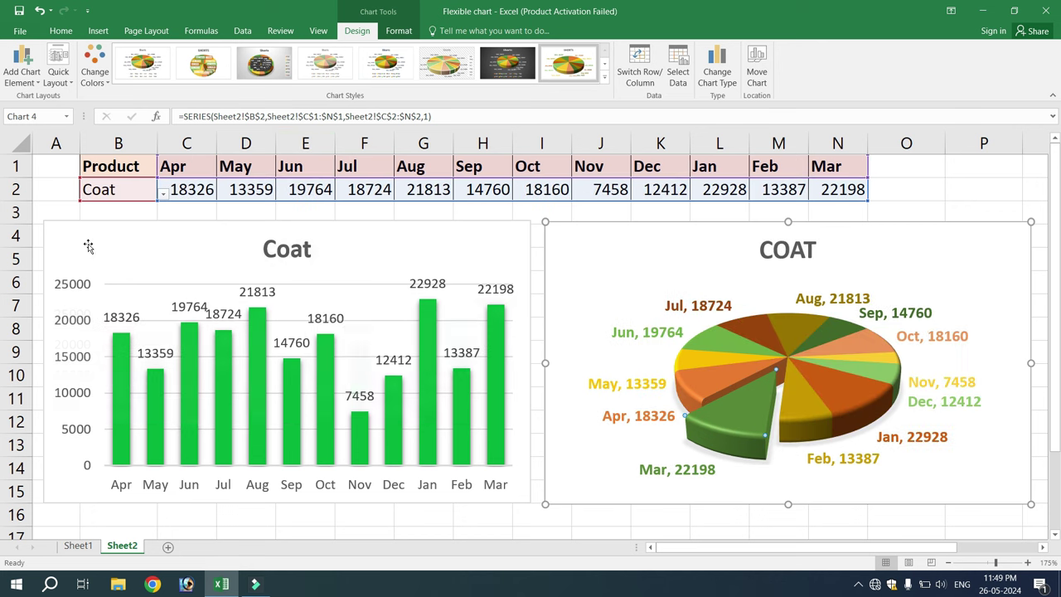
{"action": "left_click", "coordinate": [163, 193]}
{"action": "left_click", "coordinate": [89, 294]}
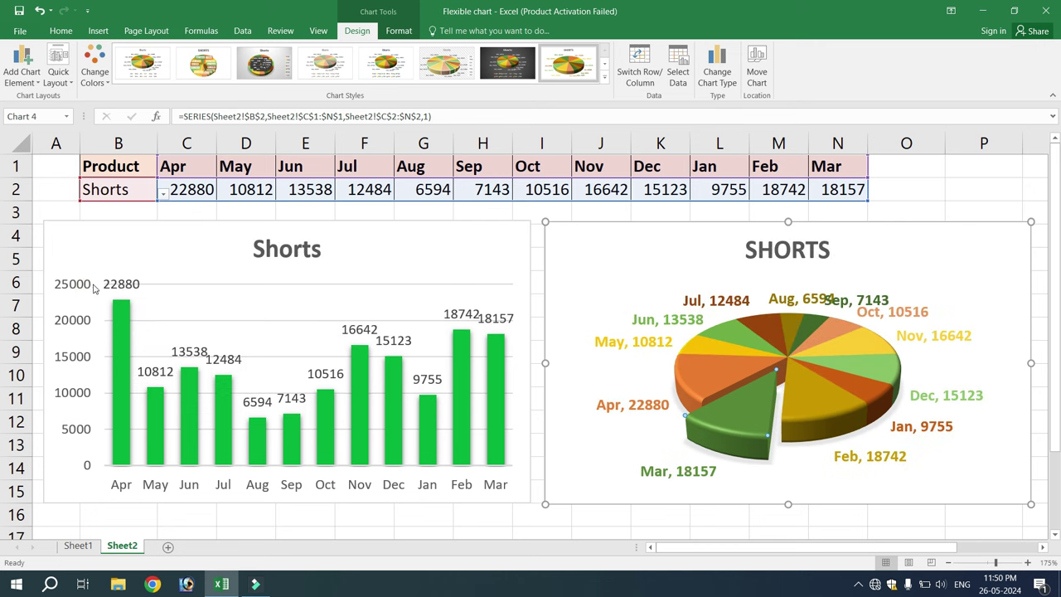